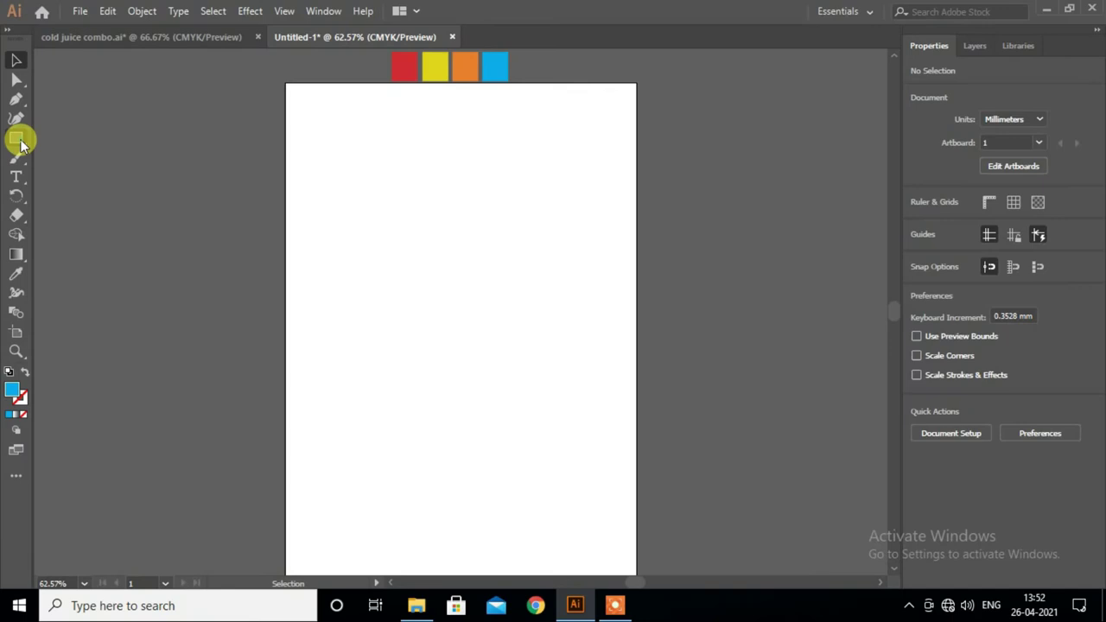
- Draw a tall rectangle on the artboard with the Rectangle Tool
{"action": "left_click", "coordinate": [19, 140]}
{"action": "left_click_drag", "start_coordinate": [410, 209], "coordinate": [480, 395]}
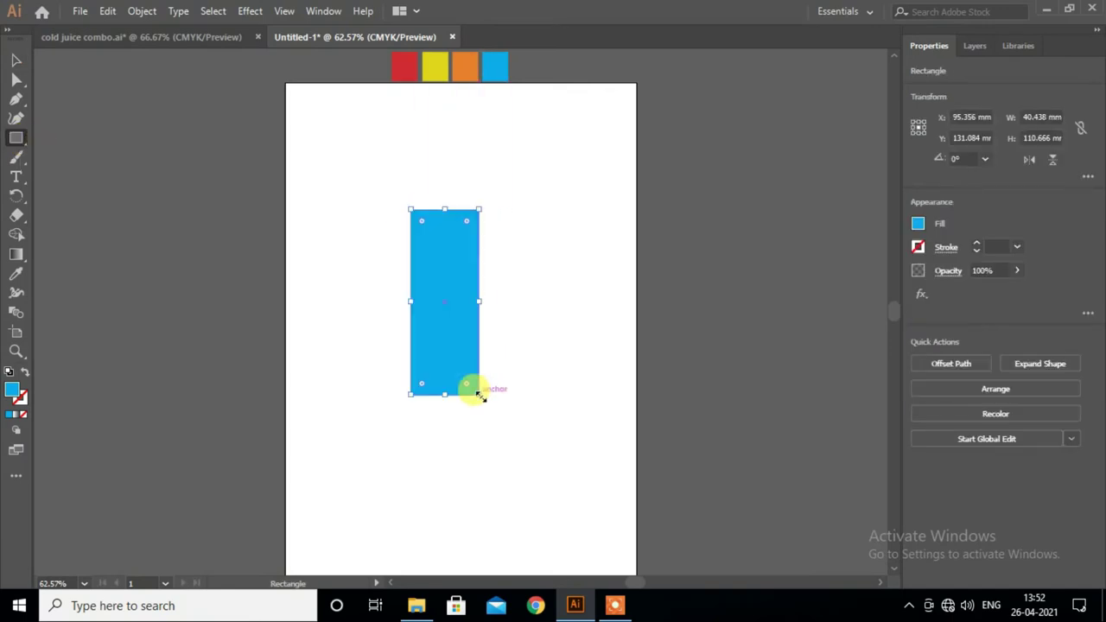
{"action": "left_click", "coordinate": [12, 59]}
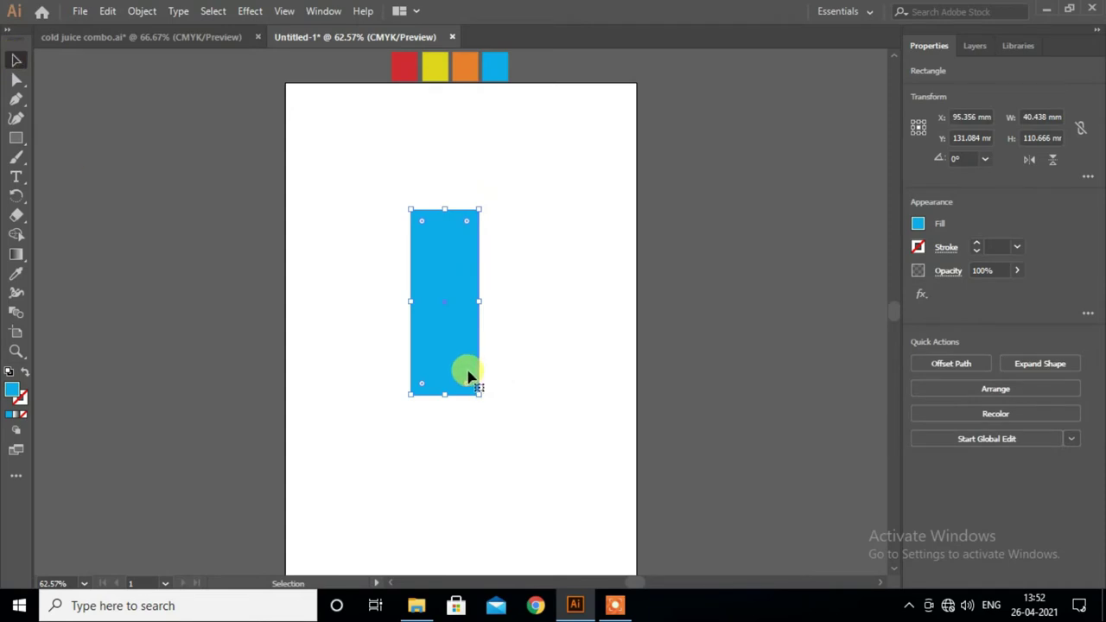
{"action": "scroll", "coordinate": [435, 343], "scroll_direction": "up", "scroll_amount": 2}
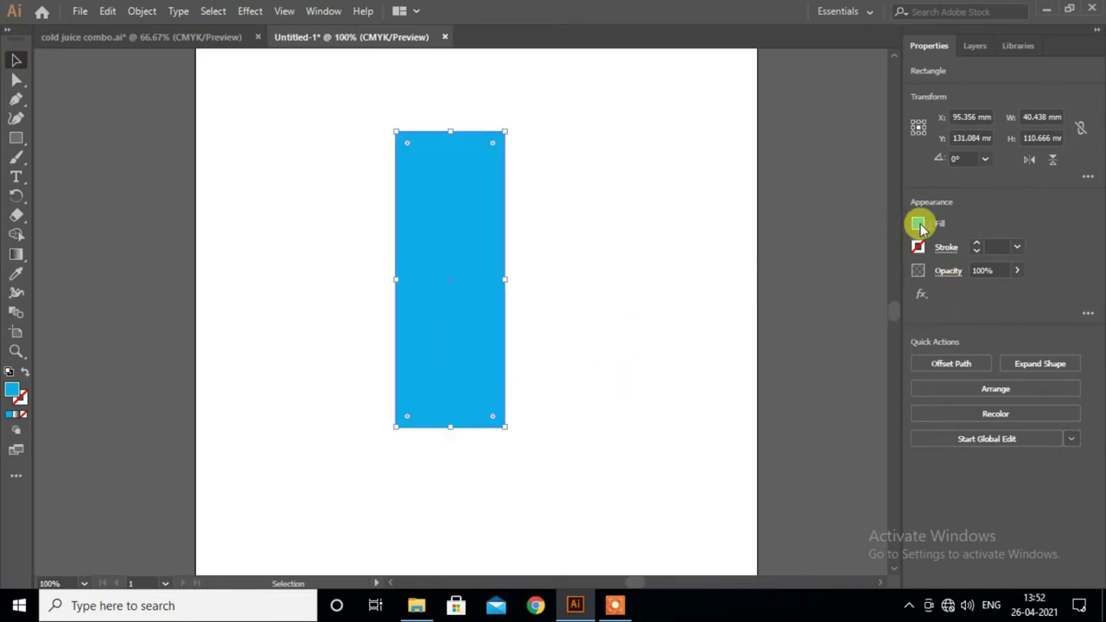
- Set the rectangle's fill to None and its stroke to orange
{"action": "left_click", "coordinate": [918, 227]}
{"action": "left_click", "coordinate": [741, 279]}
{"action": "left_click", "coordinate": [961, 221]}
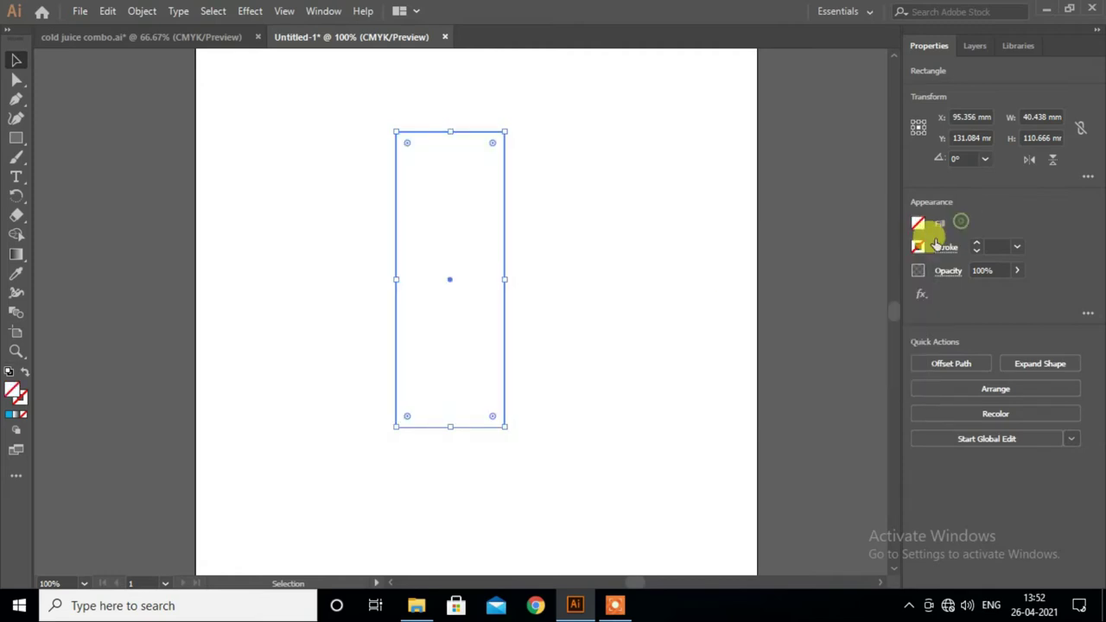
{"action": "left_click", "coordinate": [918, 247]}
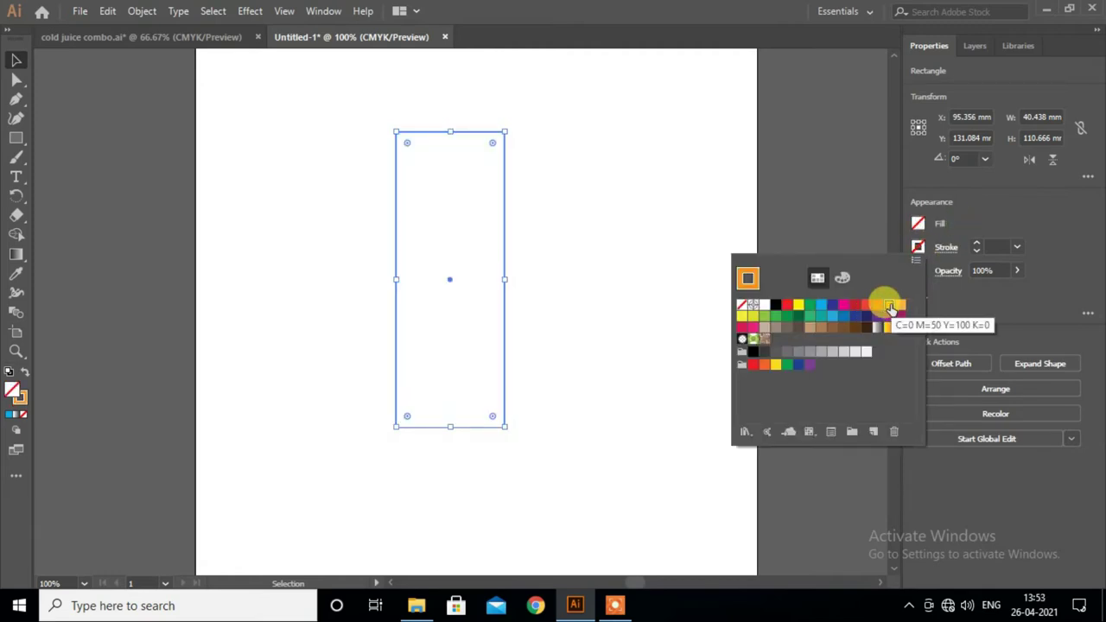
{"action": "left_click", "coordinate": [890, 307]}
{"action": "left_click", "coordinate": [605, 285]}
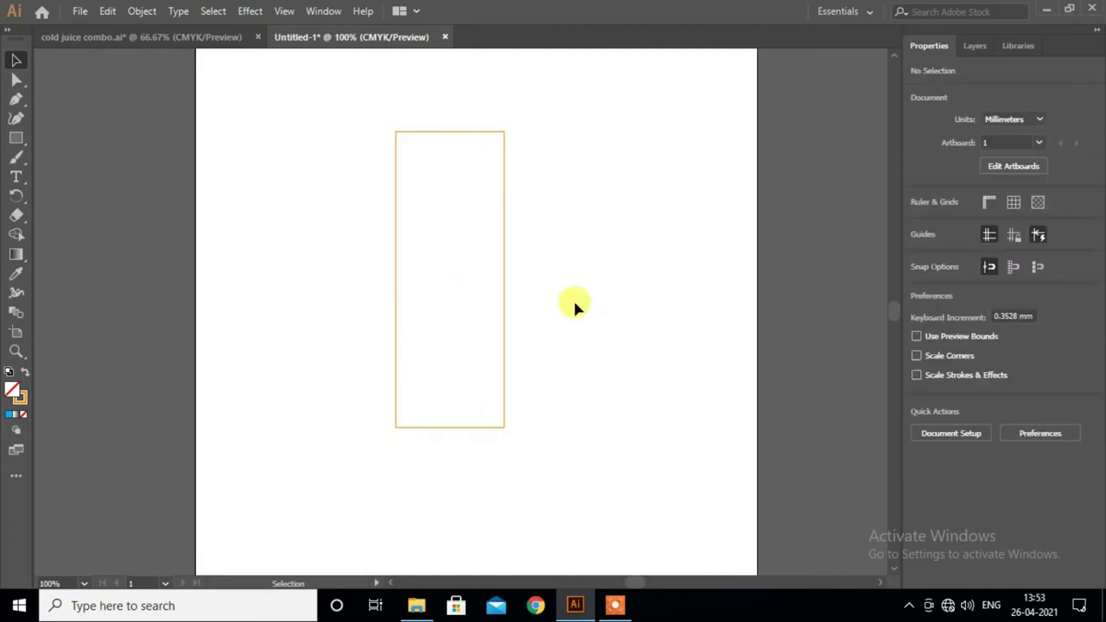
{"action": "left_click", "coordinate": [397, 172]}
{"action": "left_click", "coordinate": [15, 78]}
- Move the rectangle's bottom-left anchor inward to taper its left side
{"action": "left_click", "coordinate": [396, 466]}
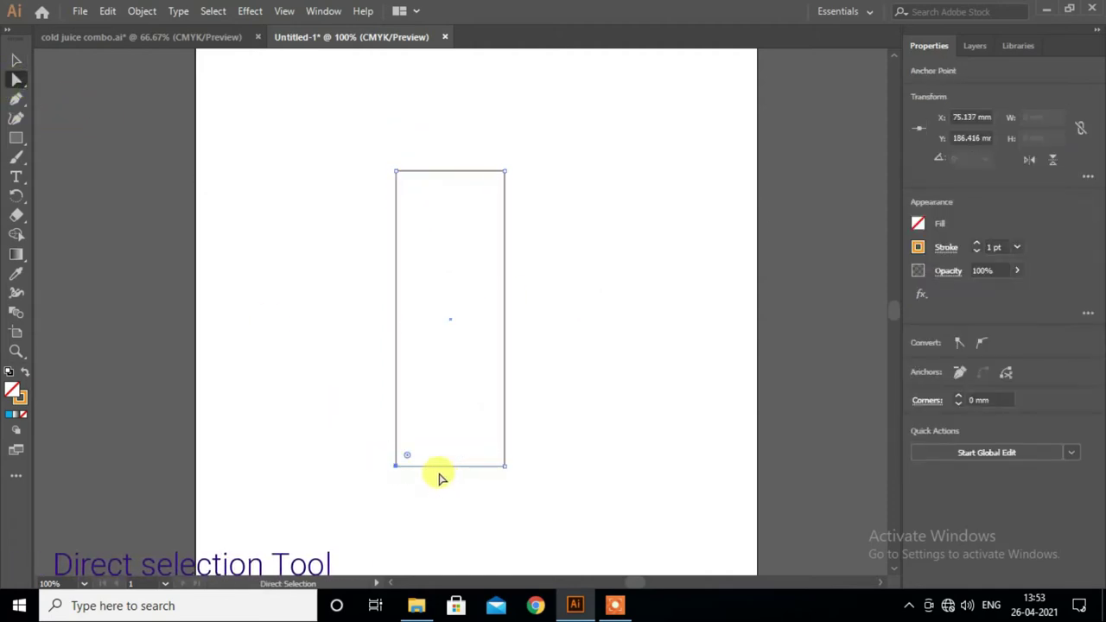
{"action": "key", "text": "Right"}
{"action": "key", "text": "Right"}
{"action": "key", "text": "Right"}
{"action": "key", "text": "Right"}
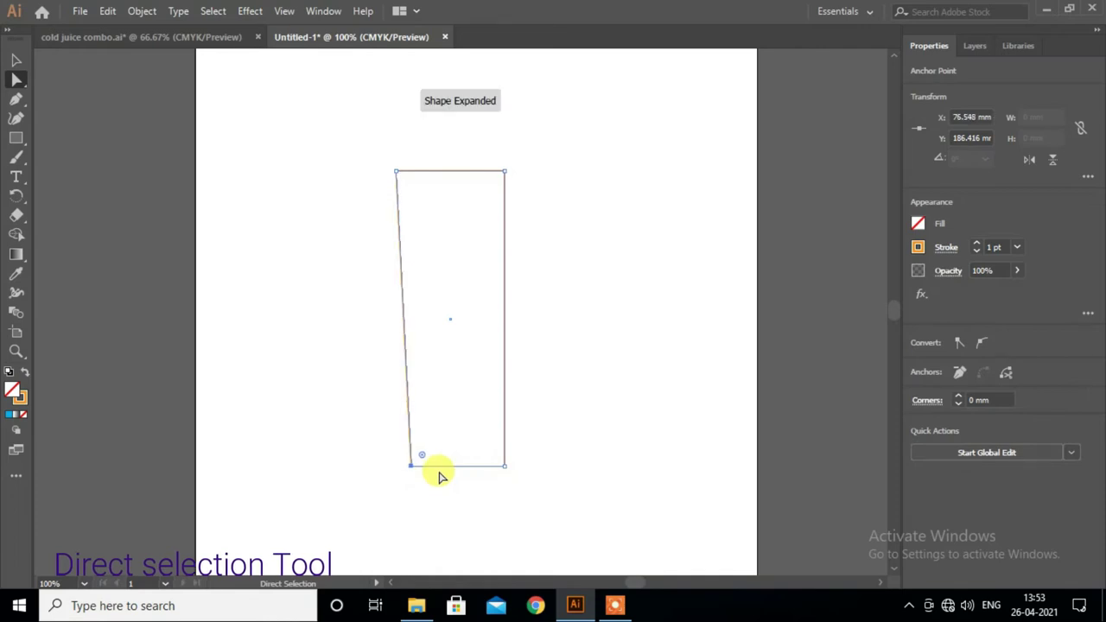
{"action": "scroll", "coordinate": [458, 432], "scroll_direction": "down", "scroll_amount": 3}
{"action": "left_click_drag", "start_coordinate": [412, 408], "coordinate": [418, 407]}
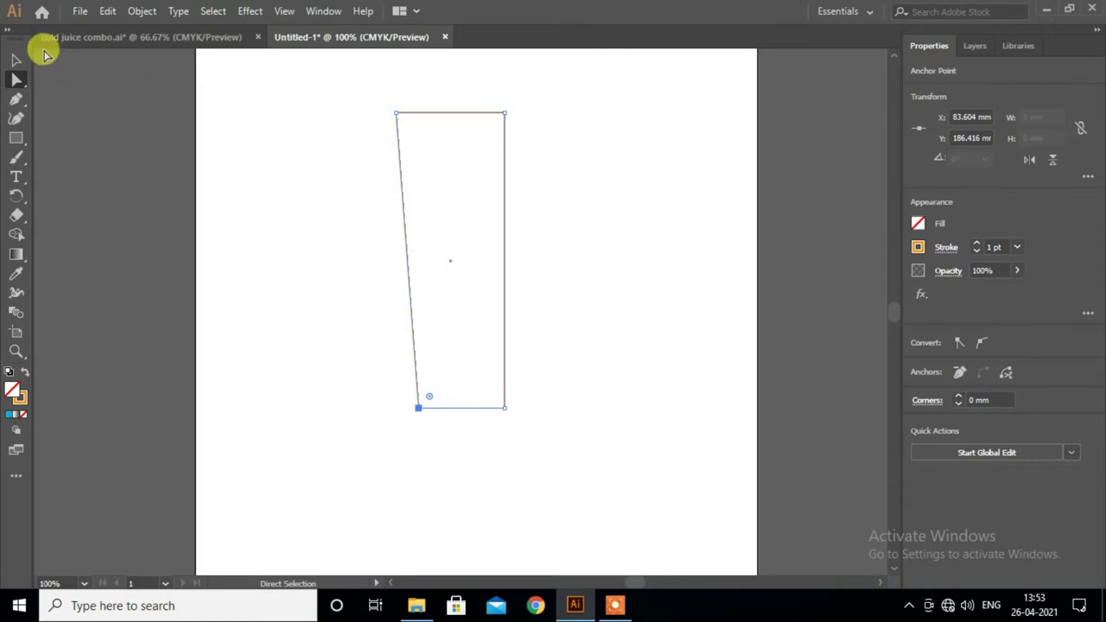
{"action": "left_click", "coordinate": [16, 59]}
{"action": "left_click", "coordinate": [614, 234]}
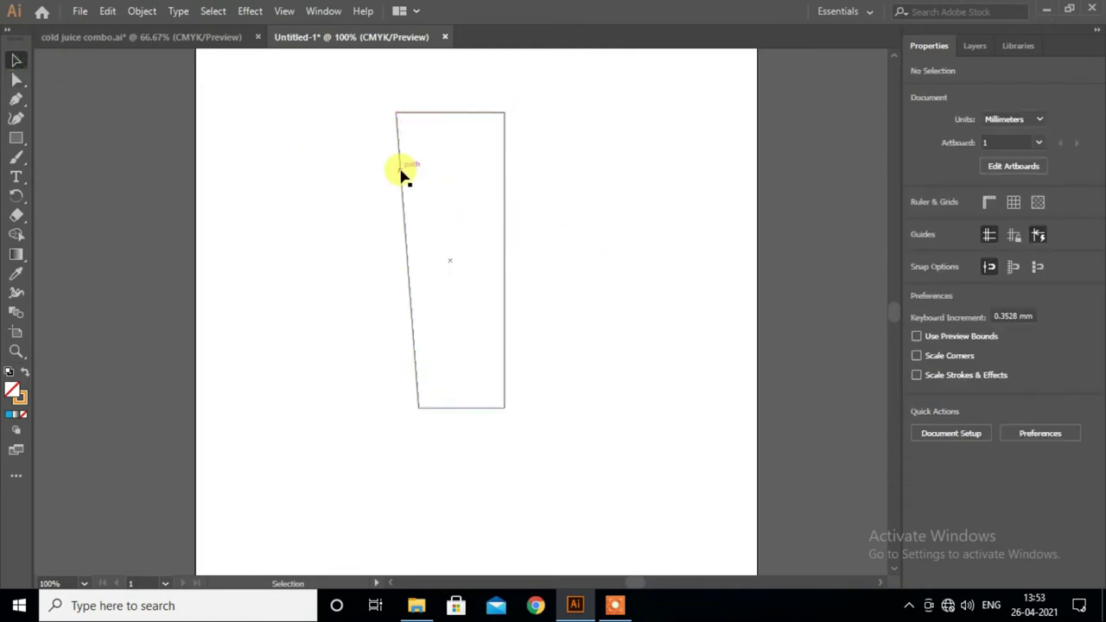
- Reflect a copy of the tapered shape and shift it right to mirror the side
{"action": "left_click", "coordinate": [401, 167]}
{"action": "right_click", "coordinate": [469, 206]}
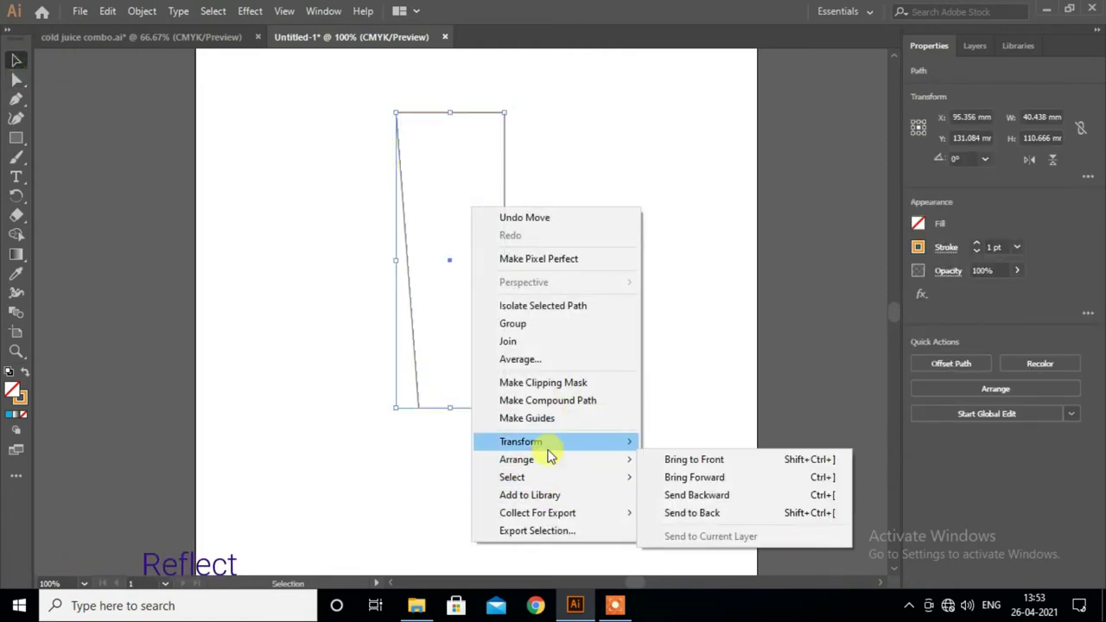
{"action": "left_click", "coordinate": [683, 500]}
{"action": "left_click", "coordinate": [766, 381]}
{"action": "left_click", "coordinate": [796, 417]}
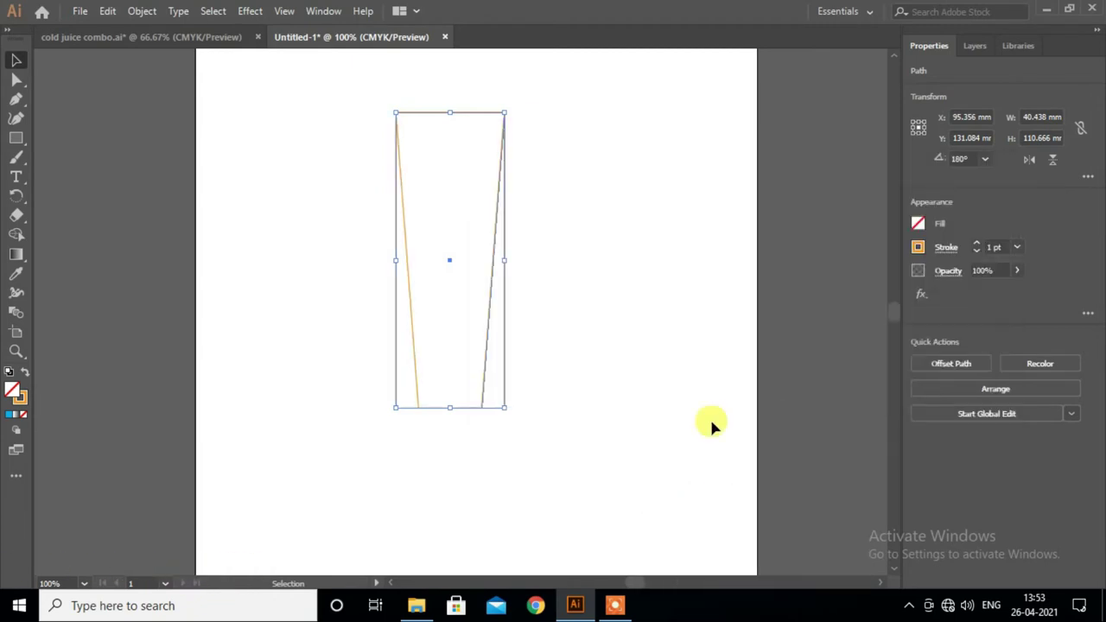
{"action": "key", "text": "Right"}
{"action": "key", "text": "Right"}
{"action": "key", "text": "Right"}
{"action": "key", "text": "Right"}
{"action": "key", "text": "Right"}
{"action": "key", "text": "Right"}
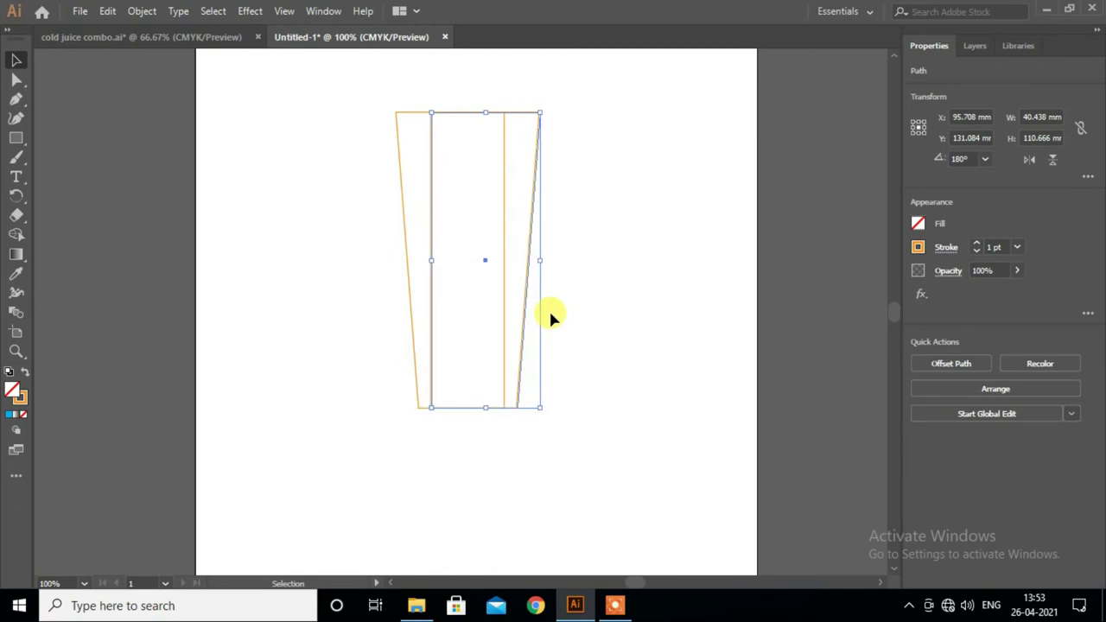
{"action": "key", "text": "Right"}
{"action": "key", "text": "Right"}
{"action": "key", "text": "Right"}
{"action": "left_click", "coordinate": [598, 397]}
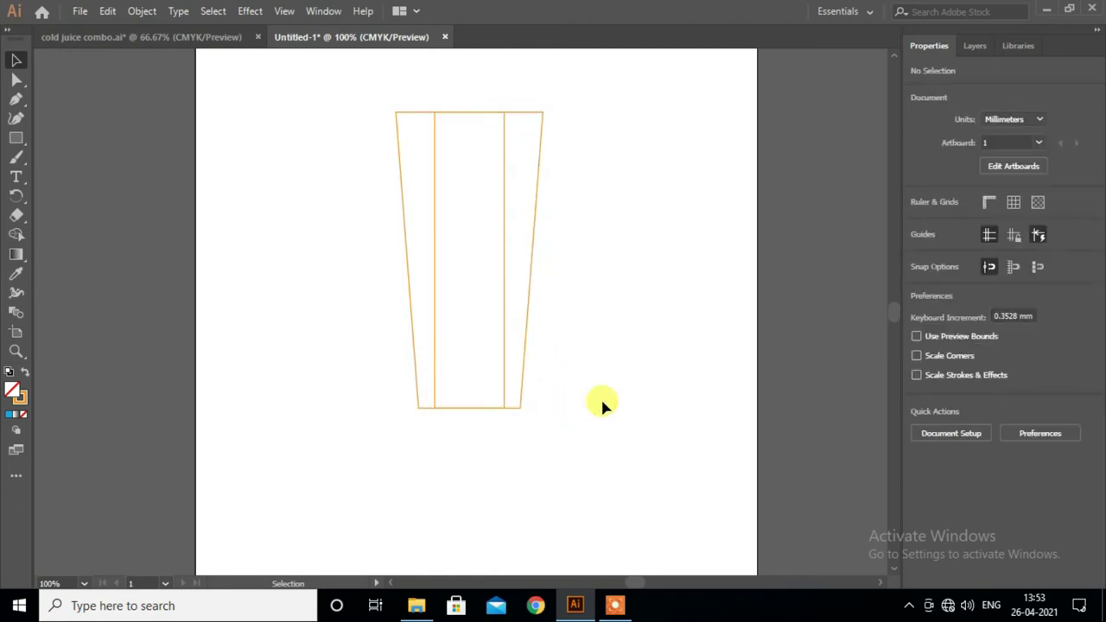
- Unite both halves into a single cup outline with Pathfinder
{"action": "mouse_move", "coordinate": [374, 82]}
{"action": "left_mouse_down"}
{"action": "mouse_move", "coordinate": [512, 342]}
{"action": "mouse_move", "coordinate": [582, 445]}
{"action": "left_mouse_up"}
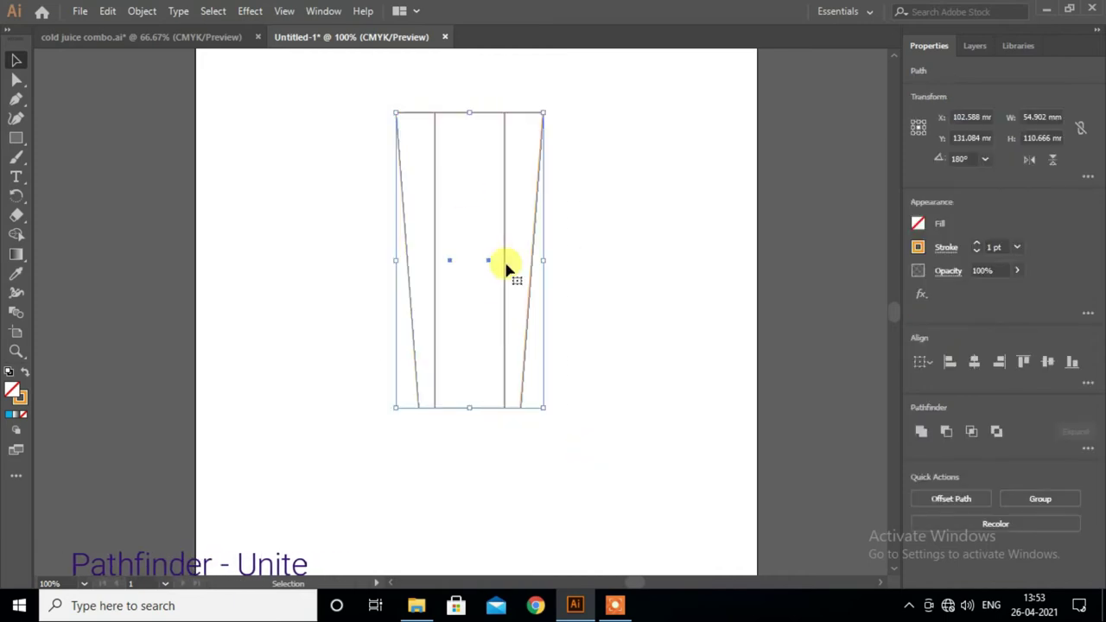
{"action": "left_click", "coordinate": [921, 430]}
{"action": "left_click", "coordinate": [573, 447]}
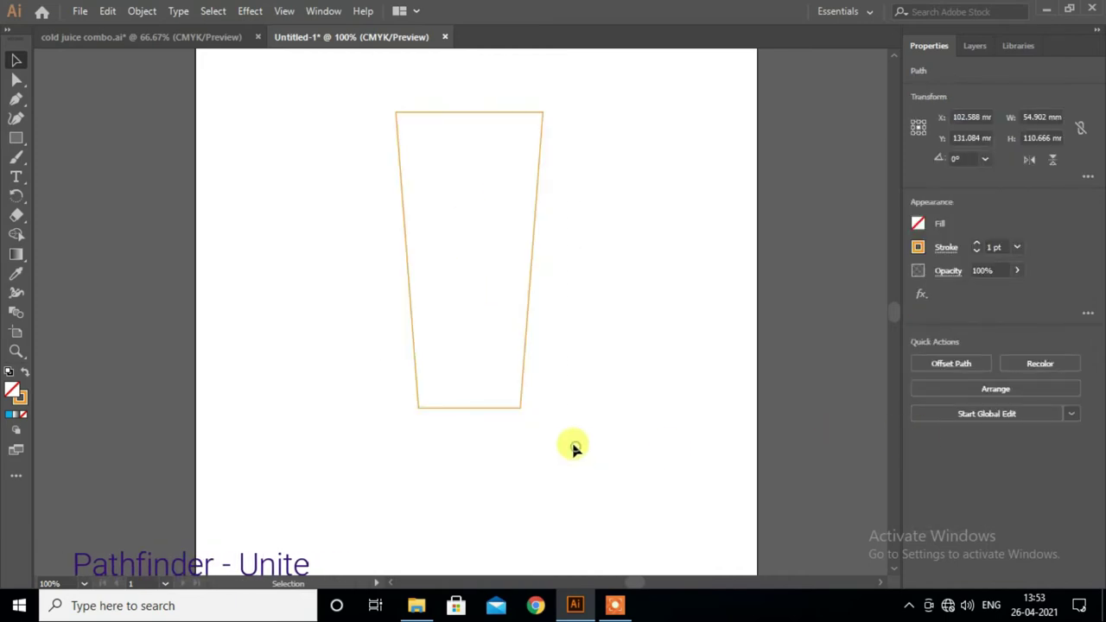
- Draw a thin rectangle, rotate it horizontal and place it across the cup's top
{"action": "left_click", "coordinate": [16, 138]}
{"action": "left_click_drag", "start_coordinate": [610, 163], "coordinate": [636, 383]}
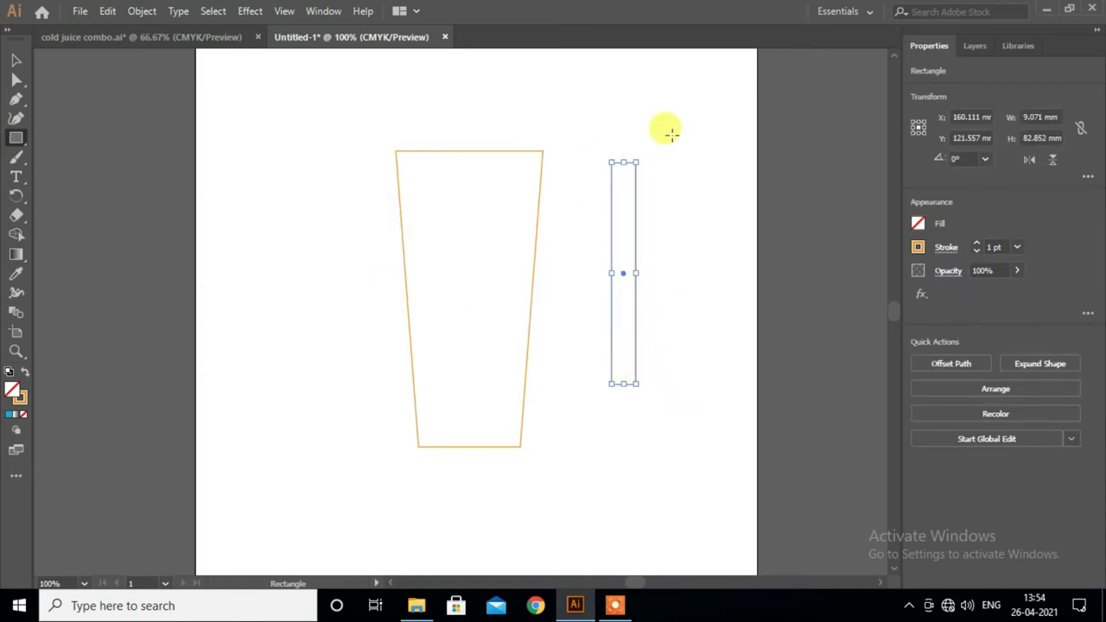
{"action": "left_click_drag", "start_coordinate": [640, 273], "coordinate": [631, 273]}
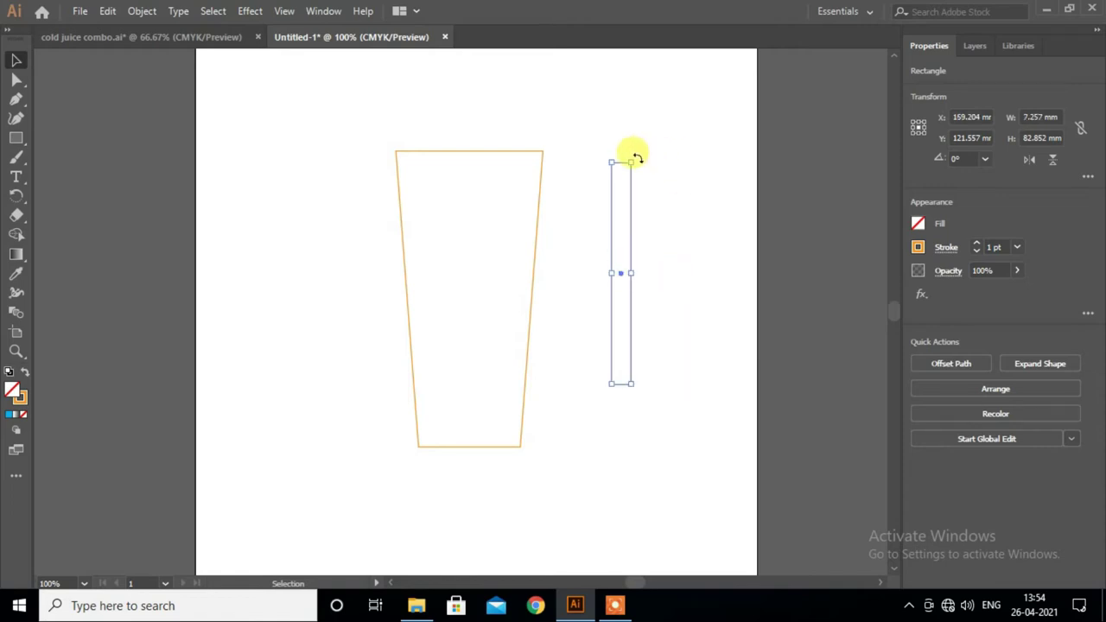
{"action": "mouse_move", "coordinate": [637, 158]}
{"action": "left_mouse_down"}
{"action": "mouse_move", "coordinate": [664, 278]}
{"action": "mouse_move", "coordinate": [514, 182]}
{"action": "left_mouse_up"}
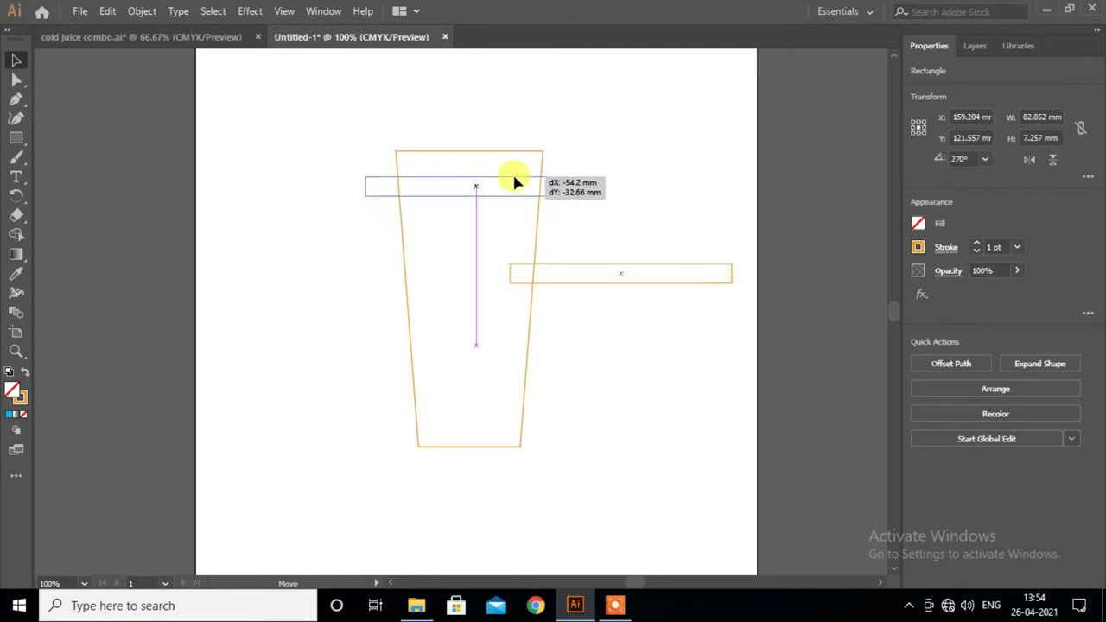
{"action": "left_click_drag", "start_coordinate": [514, 178], "coordinate": [476, 189]}
{"action": "left_click", "coordinate": [573, 235]}
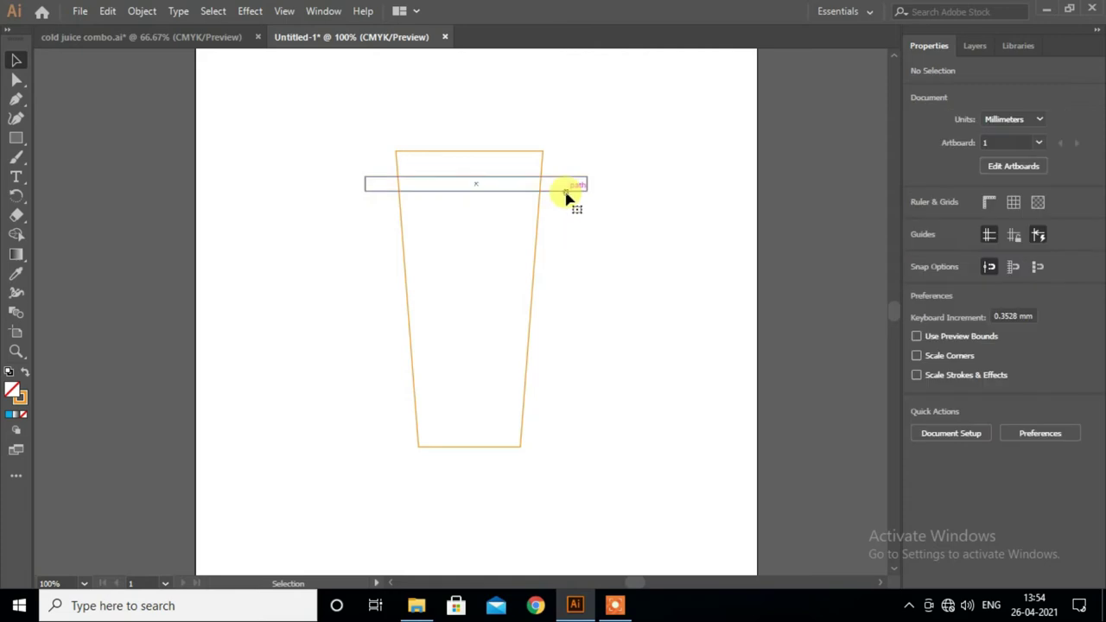
{"action": "left_click", "coordinate": [566, 198]}
{"action": "key", "text": "Left"}
{"action": "key", "text": "Left"}
{"action": "key", "text": "Left"}
{"action": "left_click", "coordinate": [608, 231]}
{"action": "left_click", "coordinate": [572, 179]}
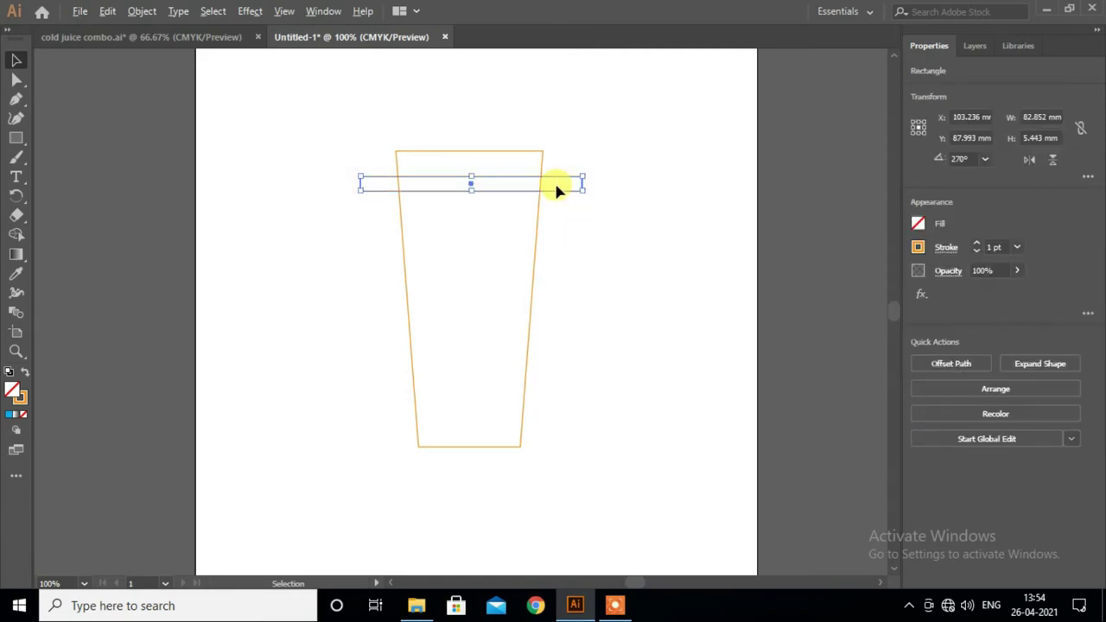
{"action": "left_click", "coordinate": [556, 214]}
- Duplicate the bar lower and rotate it diagonally across the cup as a straw
{"action": "mouse_move", "coordinate": [562, 197]}
{"action": "left_mouse_down"}
{"action": "mouse_move", "coordinate": [560, 282]}
{"action": "mouse_move", "coordinate": [562, 206]}
{"action": "left_mouse_up"}
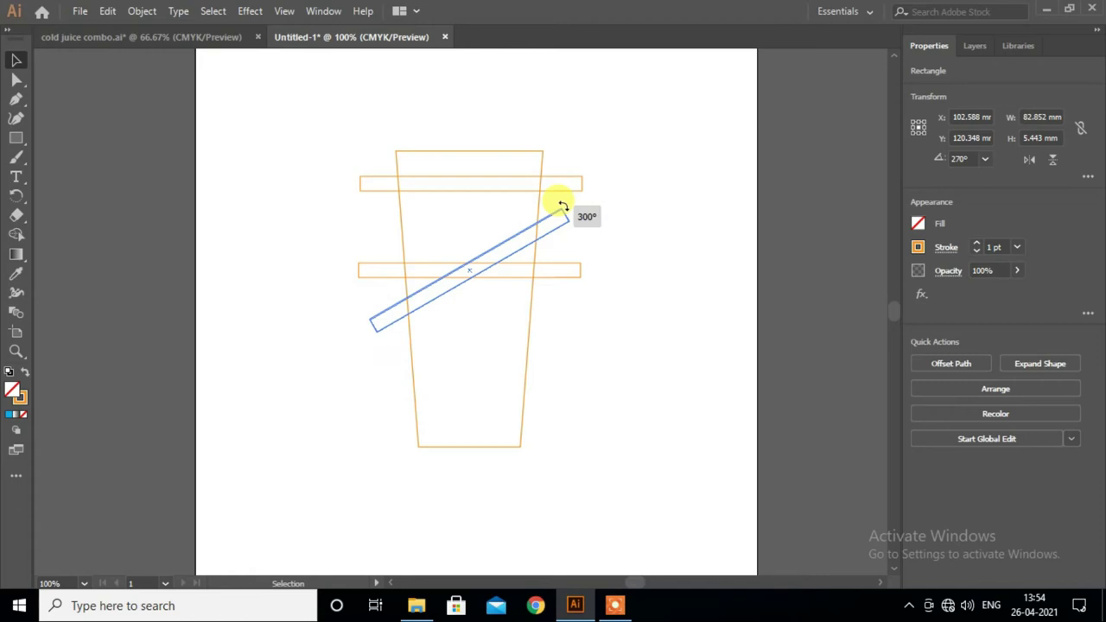
{"action": "left_click_drag", "start_coordinate": [562, 211], "coordinate": [566, 215]}
{"action": "scroll", "coordinate": [530, 254], "scroll_direction": "down", "scroll_amount": 3}
{"action": "scroll", "coordinate": [508, 266], "scroll_direction": "up", "scroll_amount": 2}
{"action": "key", "text": "Up"}
{"action": "key", "text": "Up"}
{"action": "key", "text": "Up"}
{"action": "key", "text": "Up"}
{"action": "key", "text": "Up"}
{"action": "key", "text": "Up"}
{"action": "key", "text": "Up"}
{"action": "key", "text": "Up"}
{"action": "key", "text": "Up"}
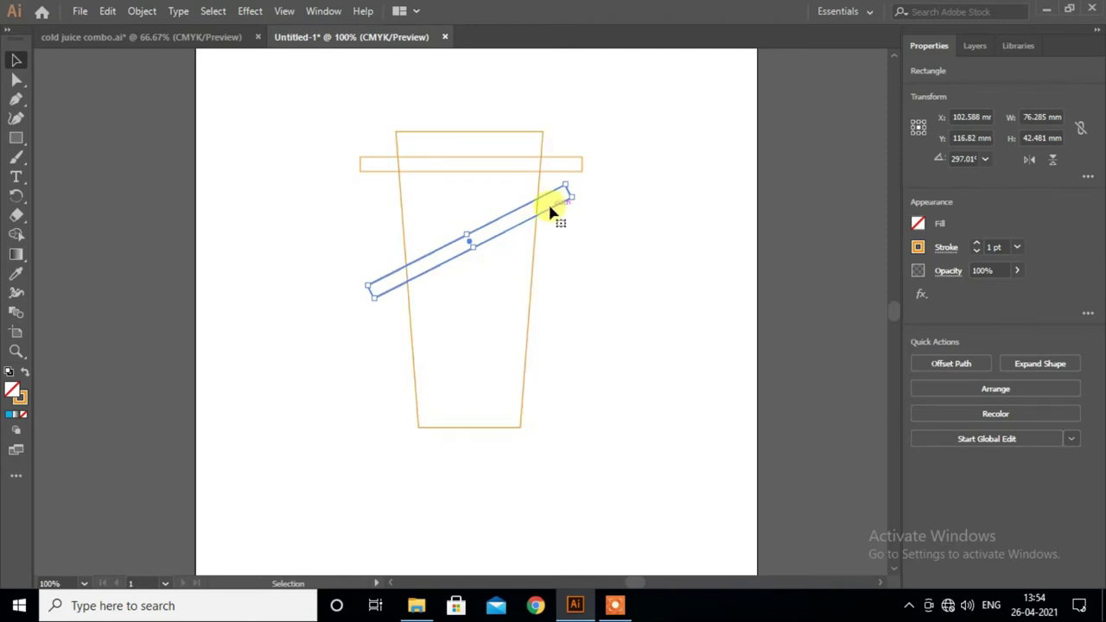
- Reflect a copy of the diagonal band and move it lower in the cup
{"action": "right_click", "coordinate": [551, 208]}
{"action": "mouse_move", "coordinate": [599, 442]}
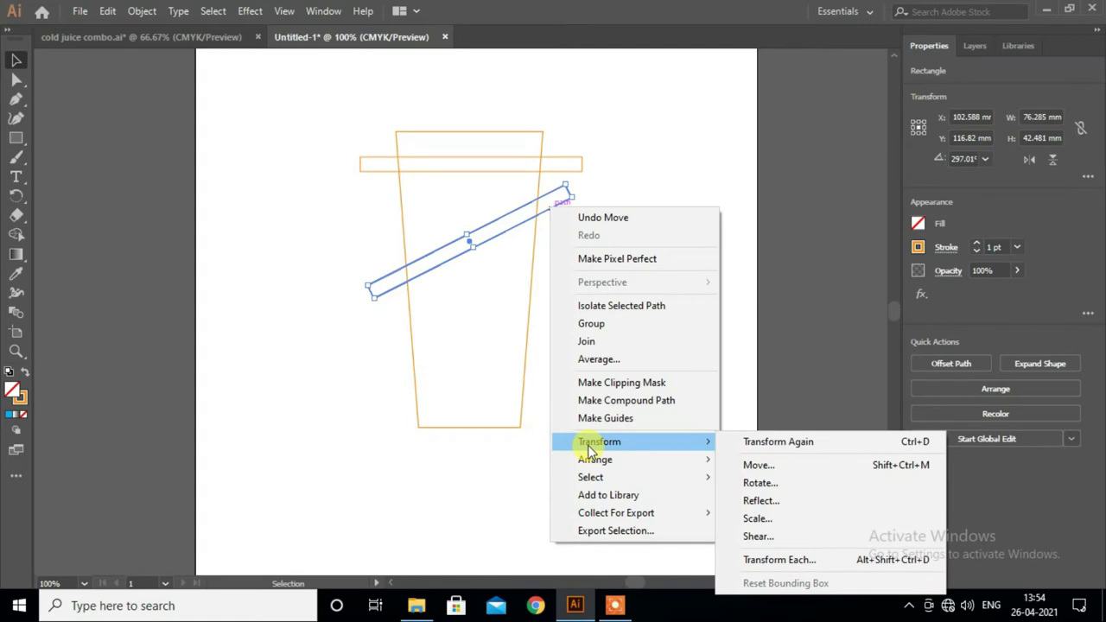
{"action": "left_click", "coordinate": [748, 504]}
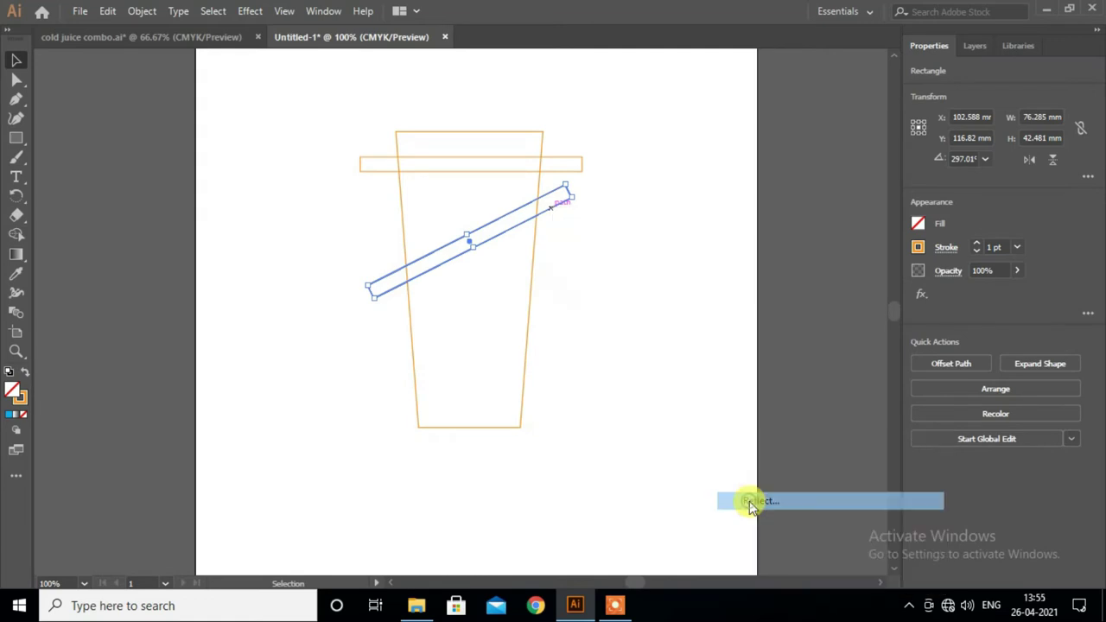
{"action": "left_click", "coordinate": [786, 416]}
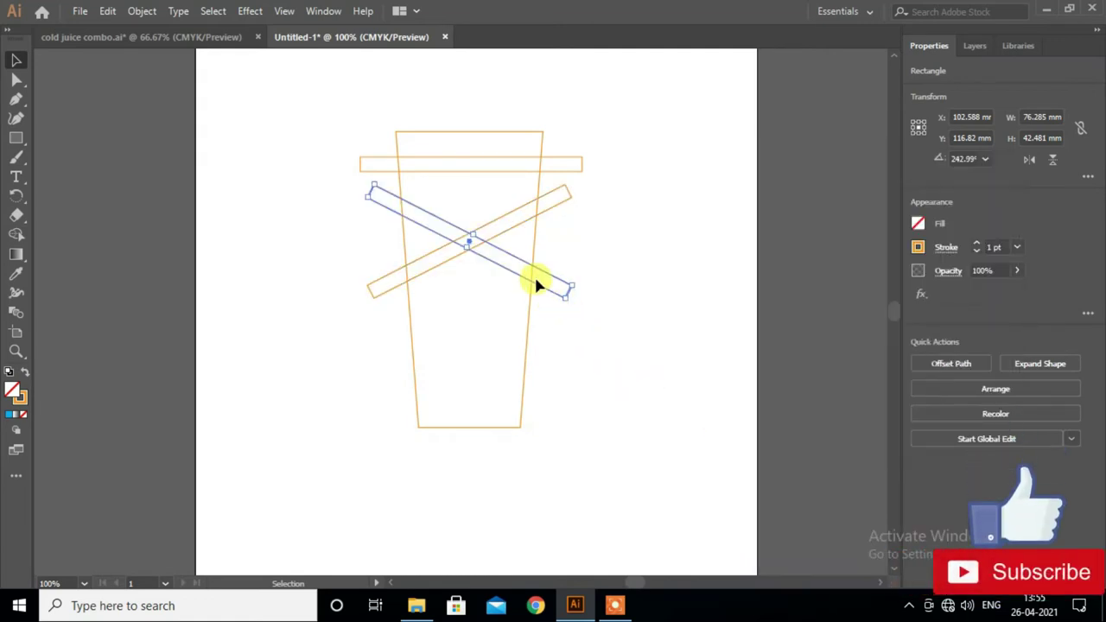
{"action": "left_click_drag", "start_coordinate": [538, 286], "coordinate": [534, 403]}
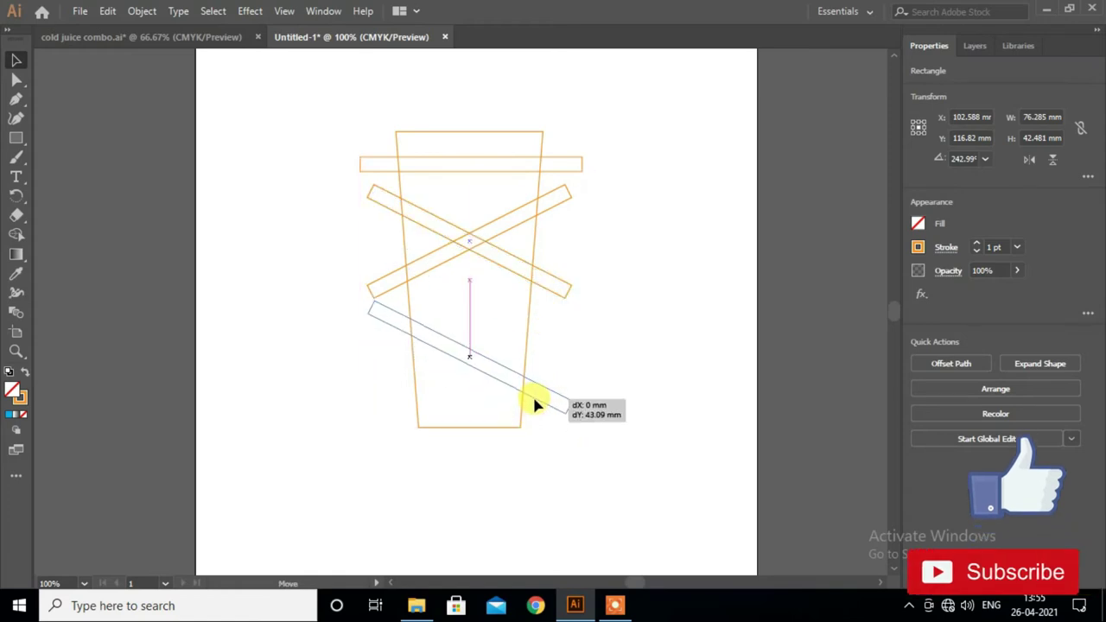
{"action": "left_click_drag", "start_coordinate": [534, 403], "coordinate": [535, 402]}
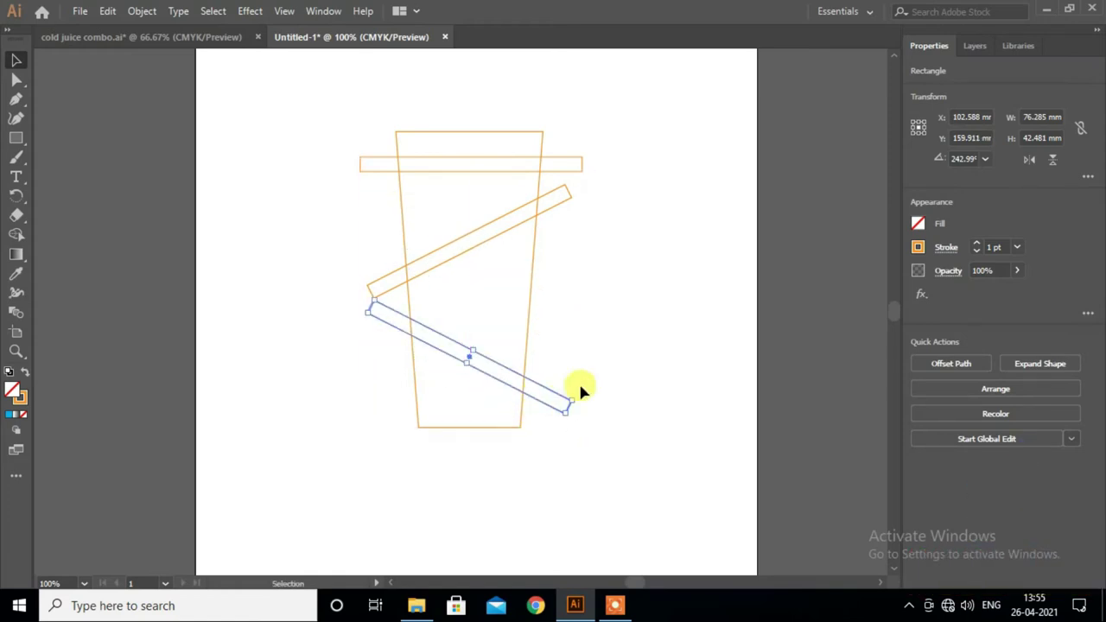
{"action": "left_click", "coordinate": [624, 293]}
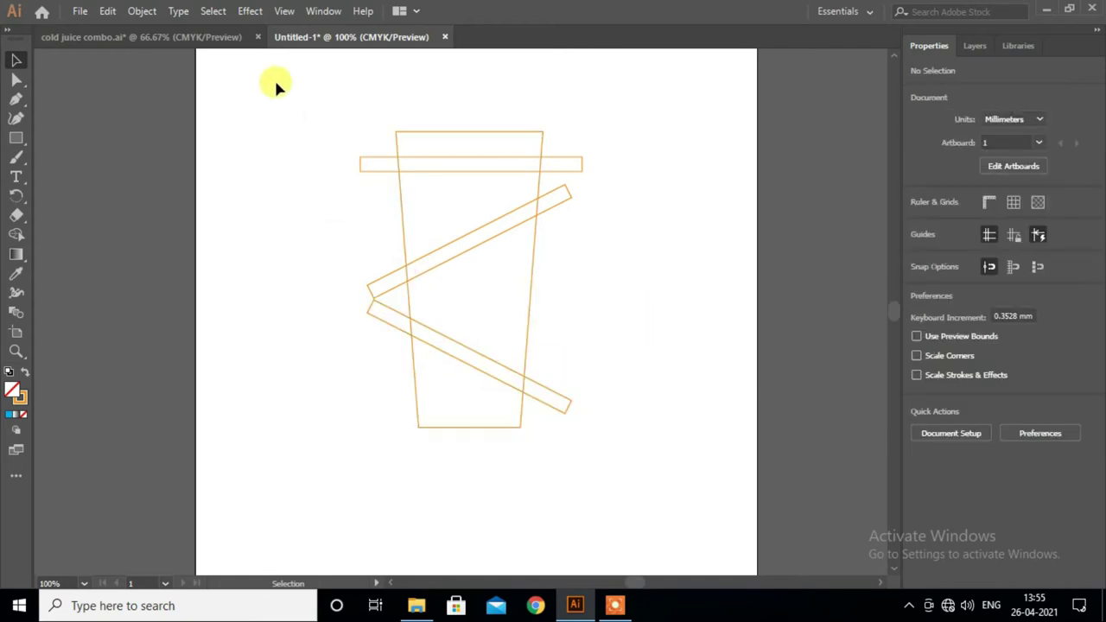
- Cut the cup outline with all bands using Pathfinder Minus Front
{"action": "left_click_drag", "start_coordinate": [277, 83], "coordinate": [616, 451]}
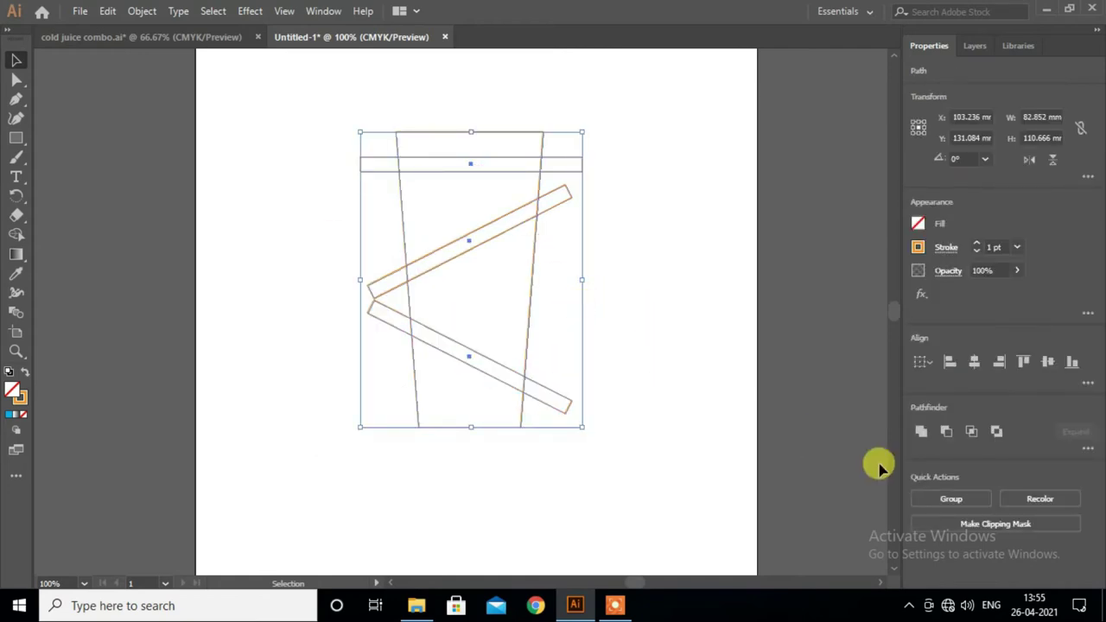
{"action": "left_click", "coordinate": [947, 430]}
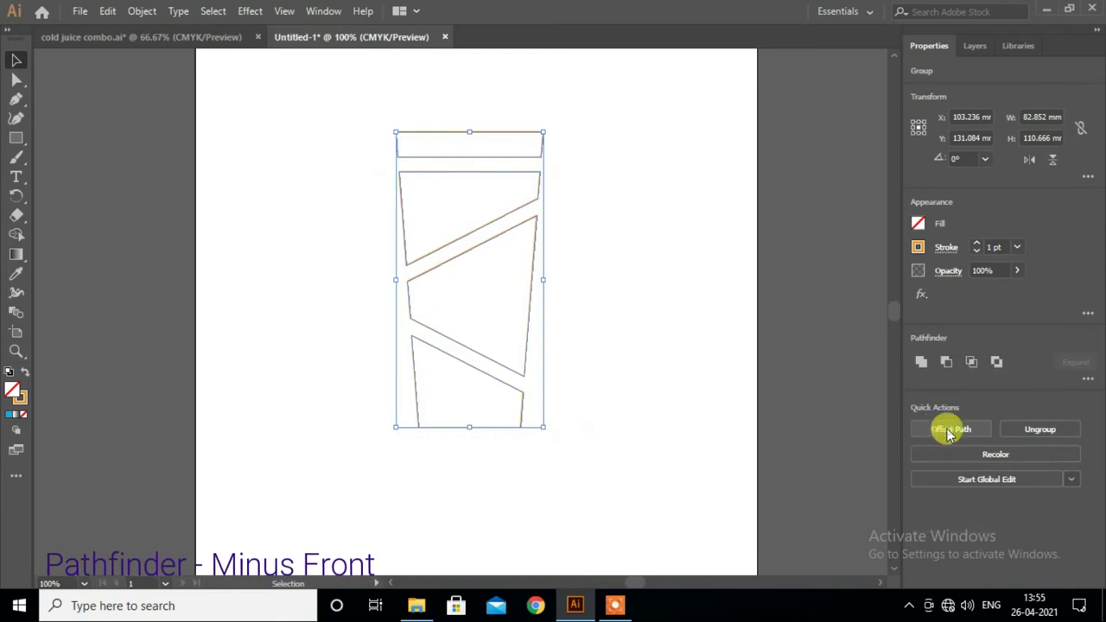
{"action": "left_click", "coordinate": [602, 348]}
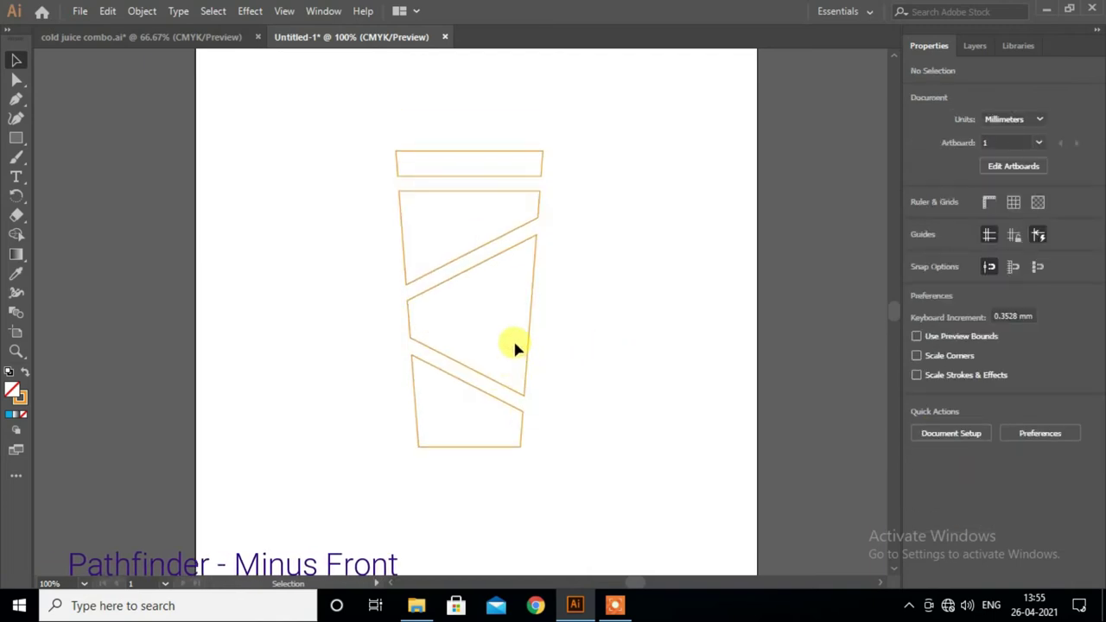
- Shorten the cup and round the corners of the three lower body pieces
{"action": "left_click", "coordinate": [412, 154]}
{"action": "left_click_drag", "start_coordinate": [470, 448], "coordinate": [470, 421]}
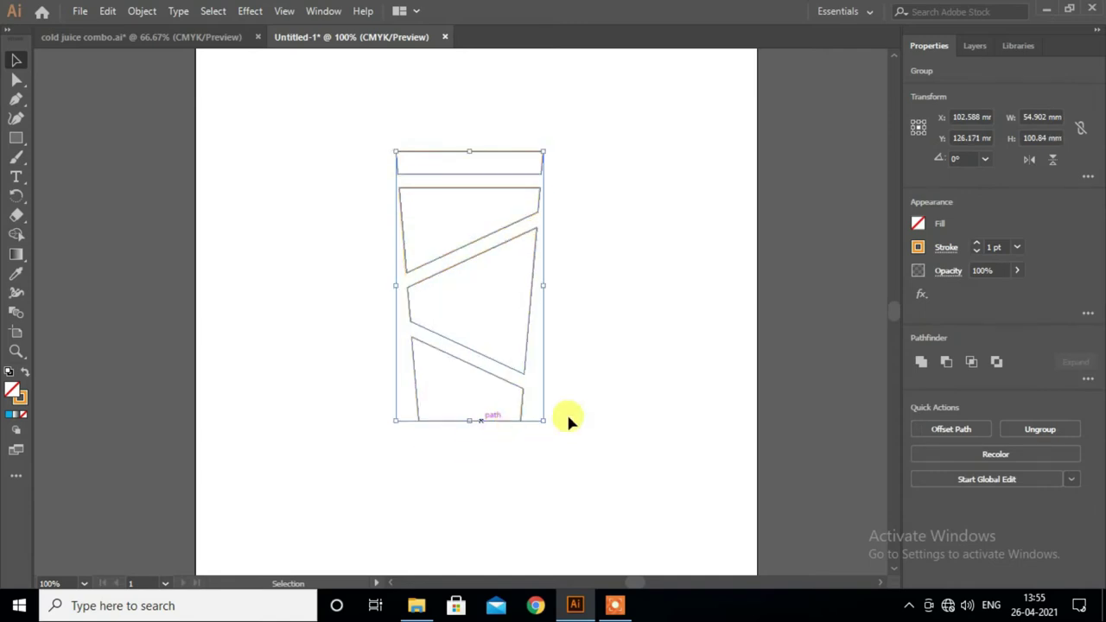
{"action": "left_click", "coordinate": [16, 78]}
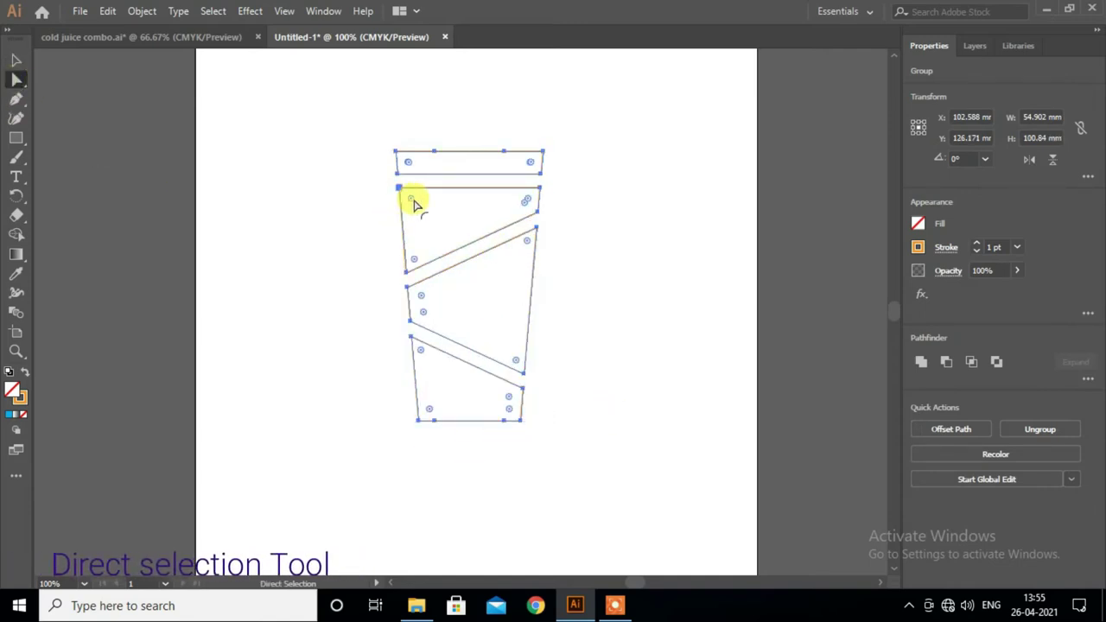
{"action": "left_click_drag", "start_coordinate": [388, 184], "coordinate": [558, 461]}
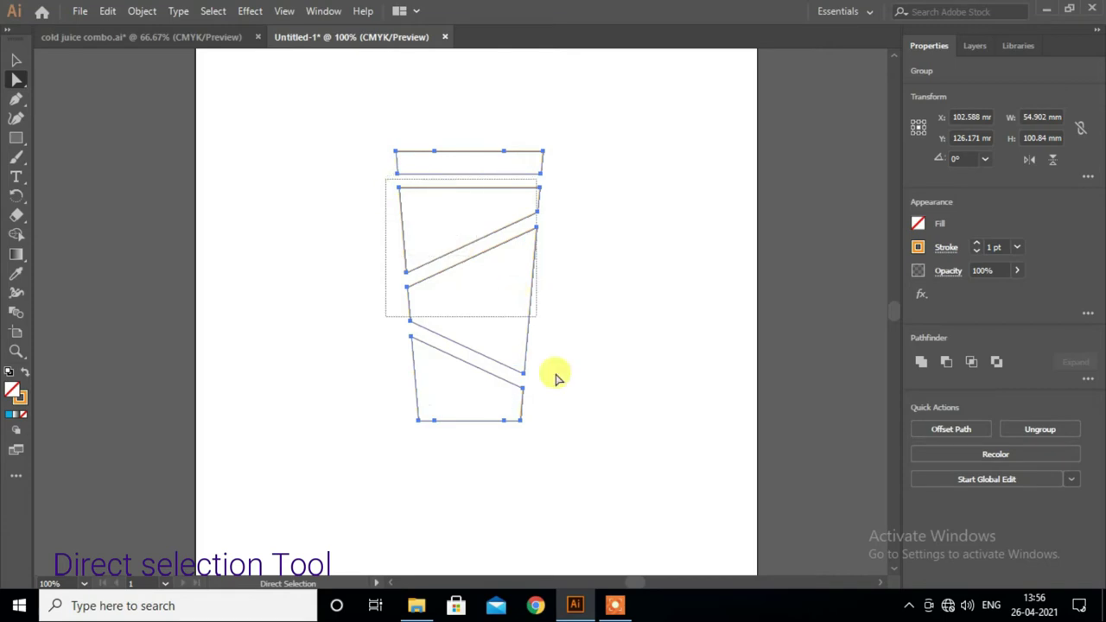
{"action": "left_click_drag", "start_coordinate": [412, 202], "coordinate": [418, 202]}
{"action": "left_click", "coordinate": [563, 301]}
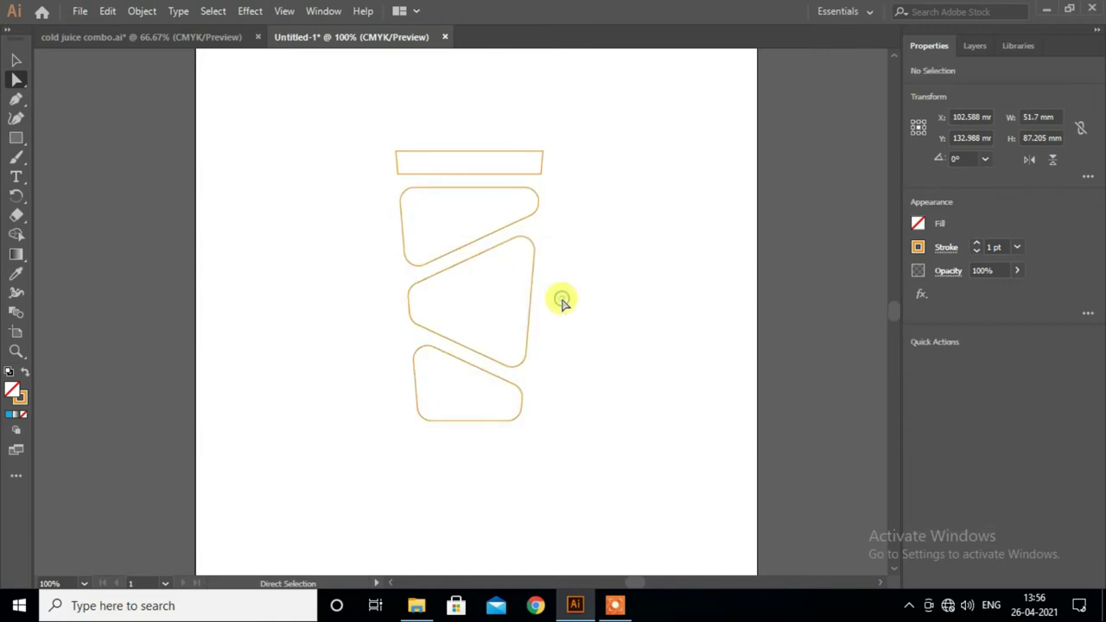
- Round the top strip's corners into a capsule and make it slightly taller
{"action": "scroll", "coordinate": [471, 219], "scroll_direction": "up", "scroll_amount": 3}
{"action": "left_click_drag", "start_coordinate": [375, 207], "coordinate": [553, 261]}
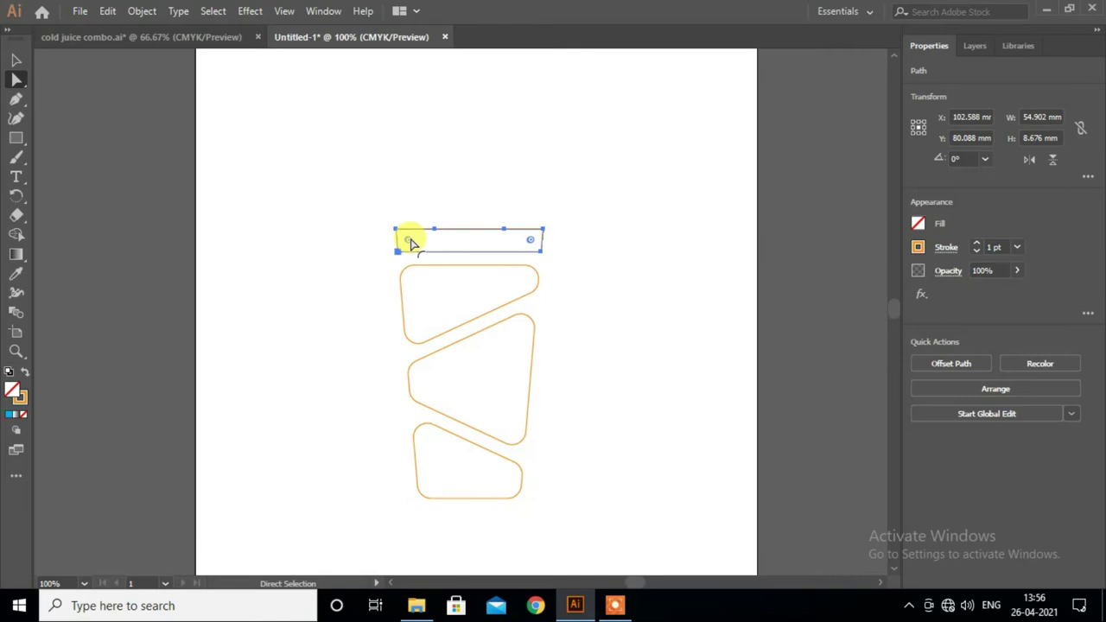
{"action": "left_click_drag", "start_coordinate": [412, 244], "coordinate": [414, 245]}
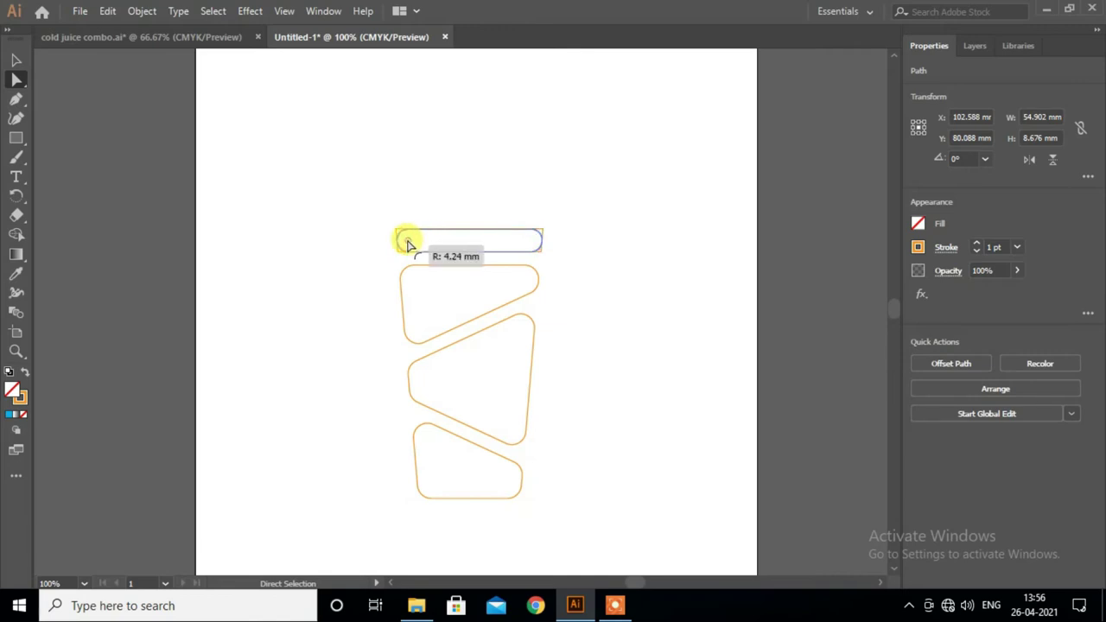
{"action": "left_click_drag", "start_coordinate": [409, 244], "coordinate": [434, 253]}
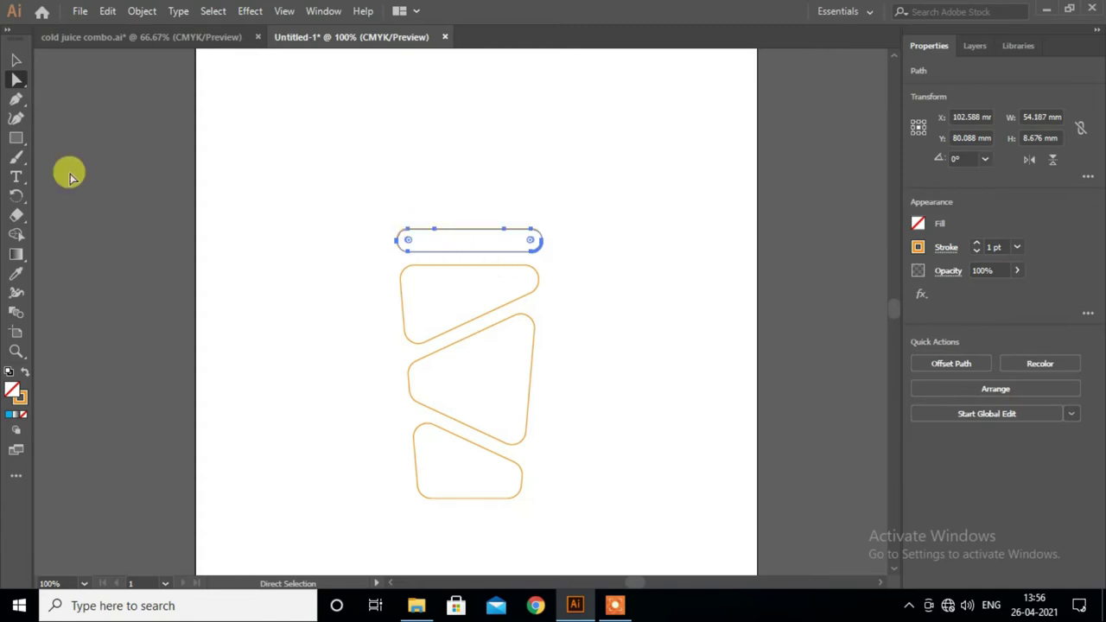
{"action": "left_click", "coordinate": [14, 59]}
{"action": "left_click_drag", "start_coordinate": [469, 250], "coordinate": [469, 258]}
{"action": "scroll", "coordinate": [585, 291], "scroll_direction": "up", "scroll_amount": 1}
{"action": "scroll", "coordinate": [585, 291], "scroll_direction": "down", "scroll_amount": 2}
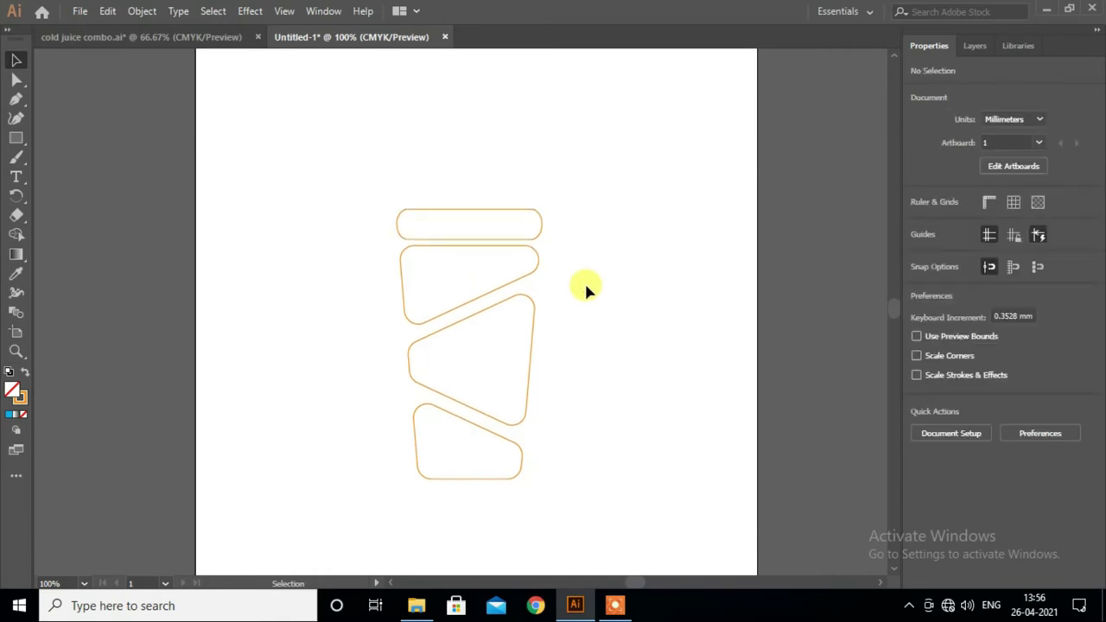
{"action": "scroll", "coordinate": [584, 286], "scroll_direction": "down", "scroll_amount": 2}
- Draw a small rectangle, slant its top-left corner and move it upward
{"action": "key", "text": "a"}
{"action": "left_click", "coordinate": [16, 139]}
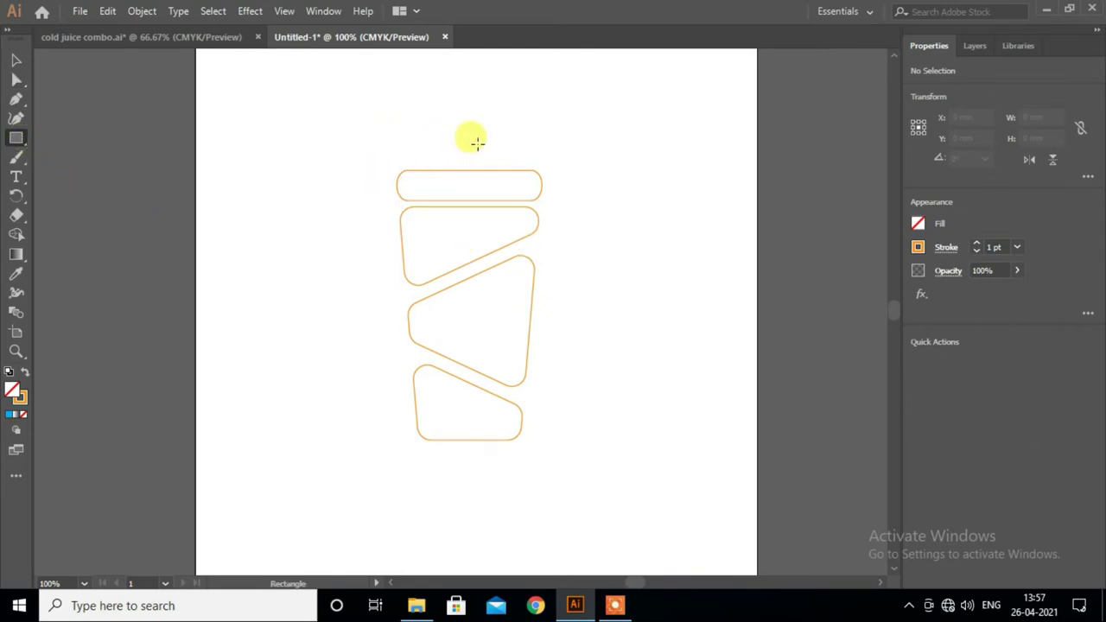
{"action": "left_click_drag", "start_coordinate": [230, 202], "coordinate": [323, 229]}
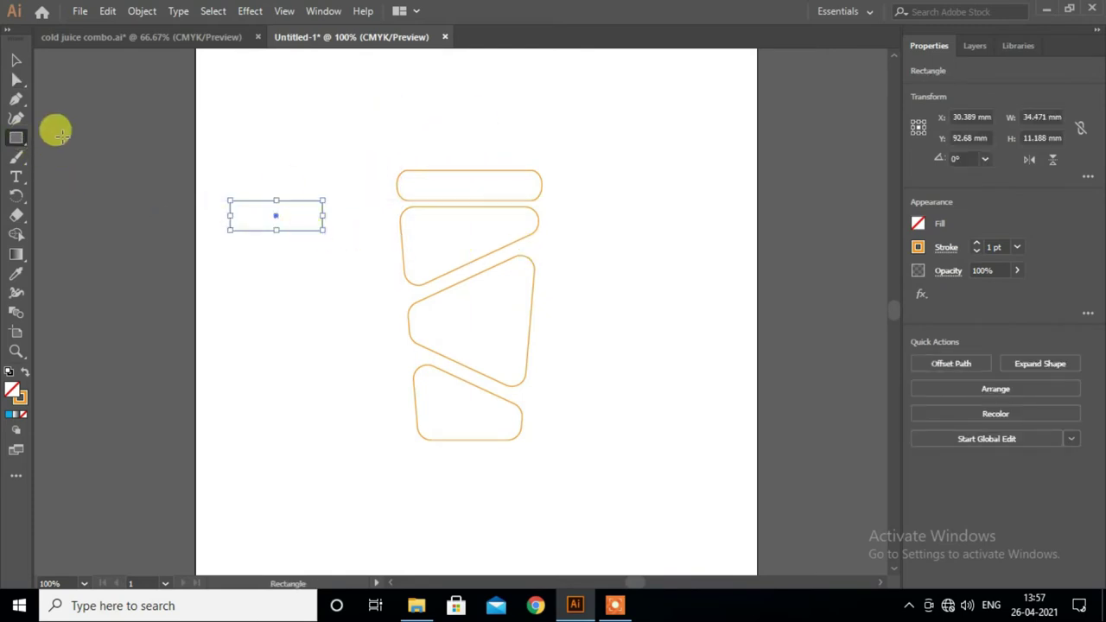
{"action": "left_click", "coordinate": [16, 78]}
{"action": "left_click_drag", "start_coordinate": [229, 200], "coordinate": [230, 201]}
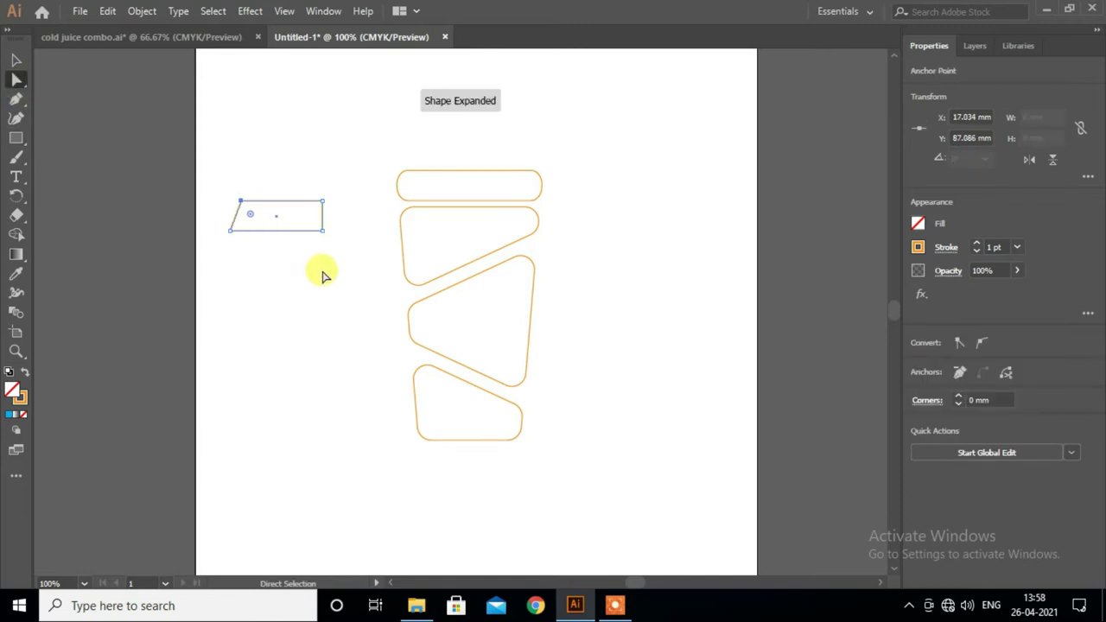
{"action": "left_click", "coordinate": [15, 59]}
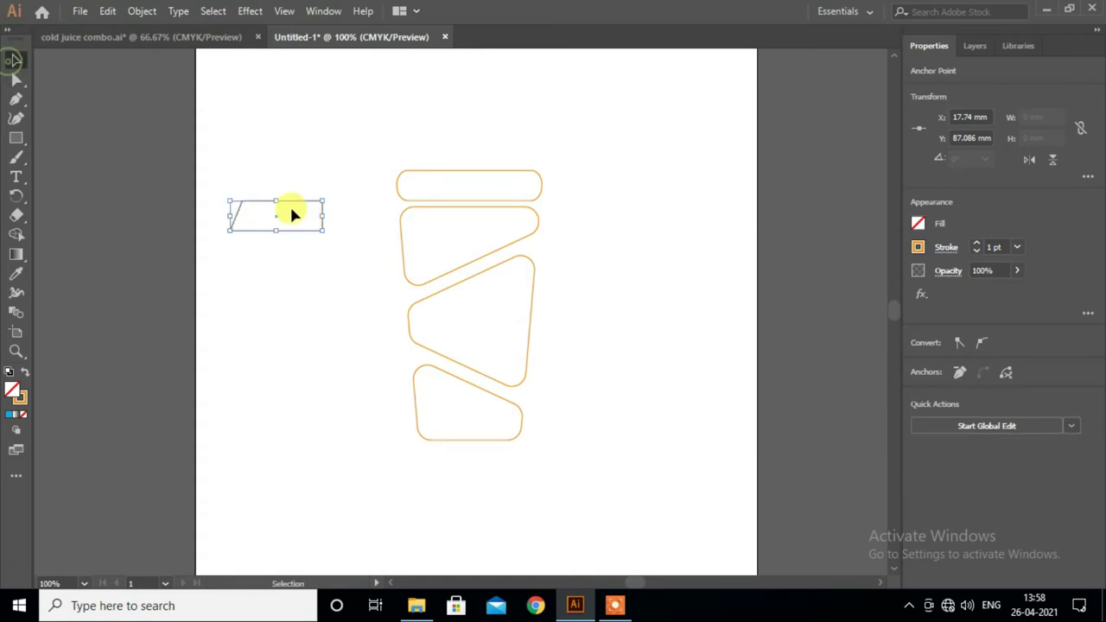
{"action": "left_click_drag", "start_coordinate": [290, 205], "coordinate": [284, 121]}
- Reflect a copy of the slanted shape and nudge it into place beside the original
{"action": "right_click", "coordinate": [284, 121]}
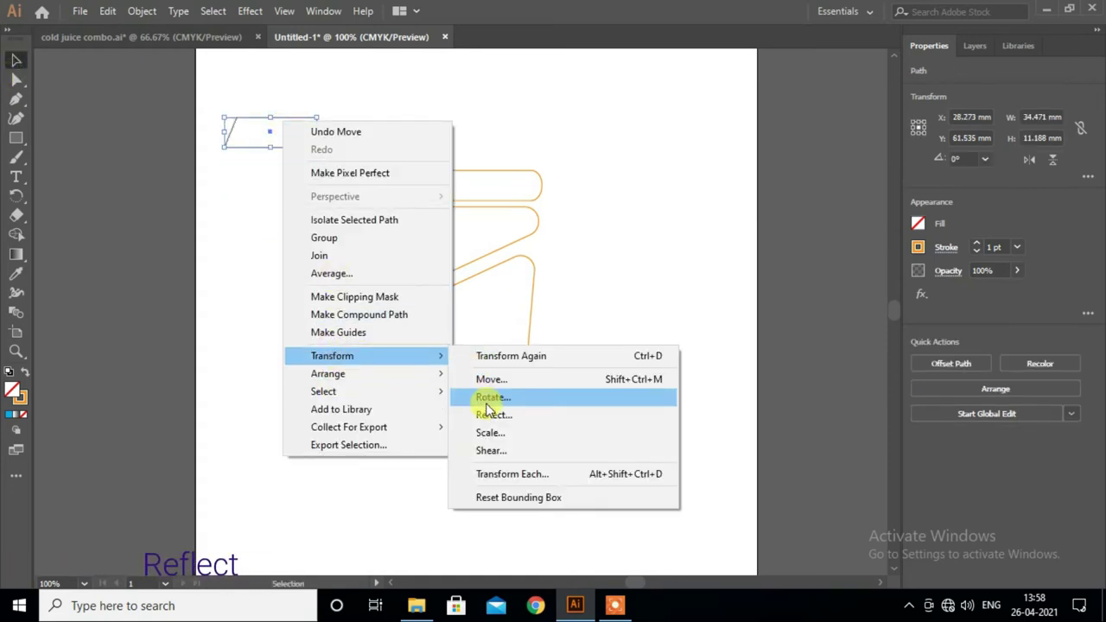
{"action": "mouse_move", "coordinate": [333, 356]}
{"action": "left_click", "coordinate": [488, 414]}
{"action": "left_click", "coordinate": [798, 414]}
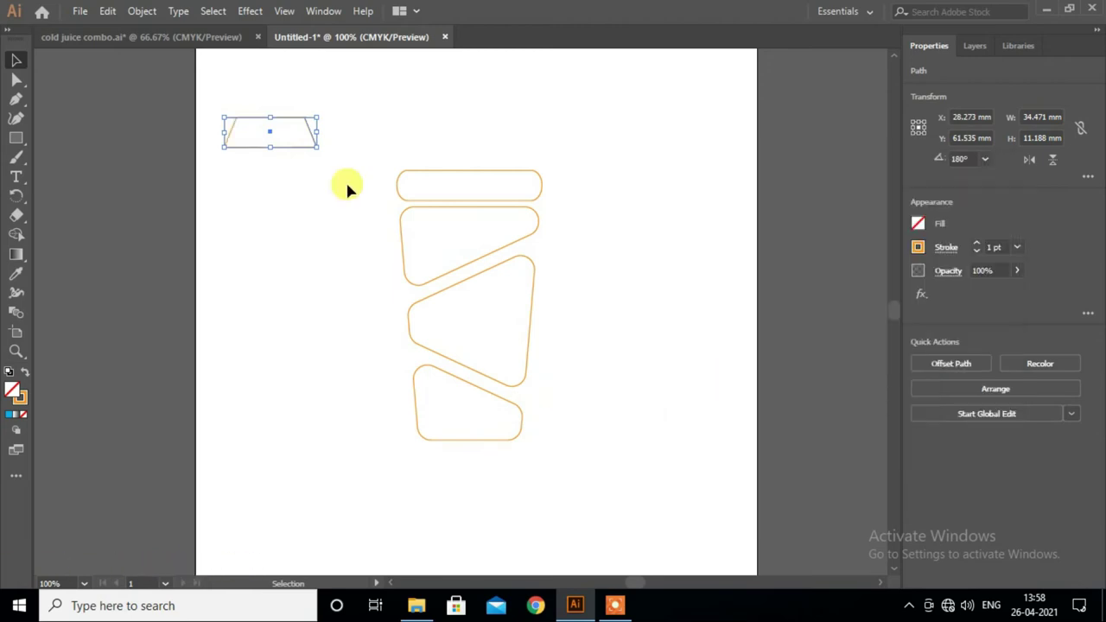
{"action": "key", "text": "Right"}
{"action": "key", "text": "Right"}
{"action": "key", "text": "Right"}
{"action": "key", "text": "Right"}
{"action": "key", "text": "Right"}
{"action": "key", "text": "Right"}
{"action": "key", "text": "Right"}
{"action": "key", "text": "Right"}
{"action": "key", "text": "Right"}
{"action": "key", "text": "Right"}
{"action": "key", "text": "Right"}
{"action": "key", "text": "Right"}
{"action": "key", "text": "Left"}
{"action": "key", "text": "Left"}
{"action": "key", "text": "Left"}
- Unite both halves into a trapezoid and place it directly above the capsule
{"action": "left_click_drag", "start_coordinate": [214, 101], "coordinate": [391, 177]}
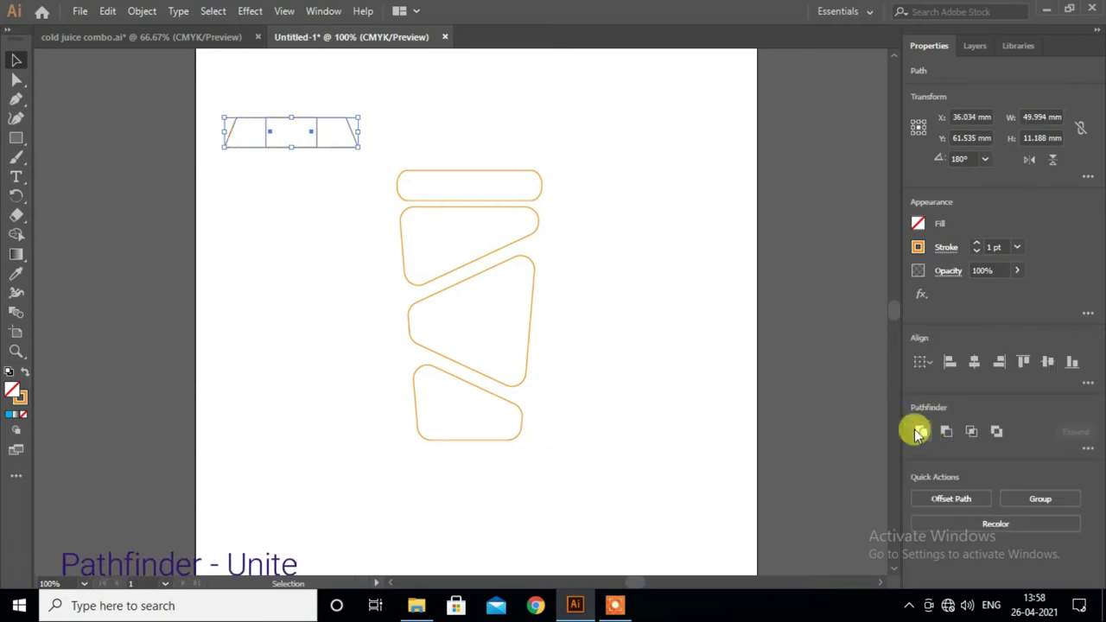
{"action": "left_click", "coordinate": [913, 432]}
{"action": "left_click", "coordinate": [283, 199]}
{"action": "mouse_move", "coordinate": [354, 129]}
{"action": "left_mouse_down"}
{"action": "mouse_move", "coordinate": [529, 136]}
{"action": "mouse_move", "coordinate": [498, 159]}
{"action": "left_mouse_up"}
{"action": "key", "text": "ctrl+plus"}
{"action": "key", "text": "ctrl+plus"}
- Narrow the trapezoid lid by dragging its side handle inward
{"action": "left_click_drag", "start_coordinate": [579, 175], "coordinate": [570, 175]}
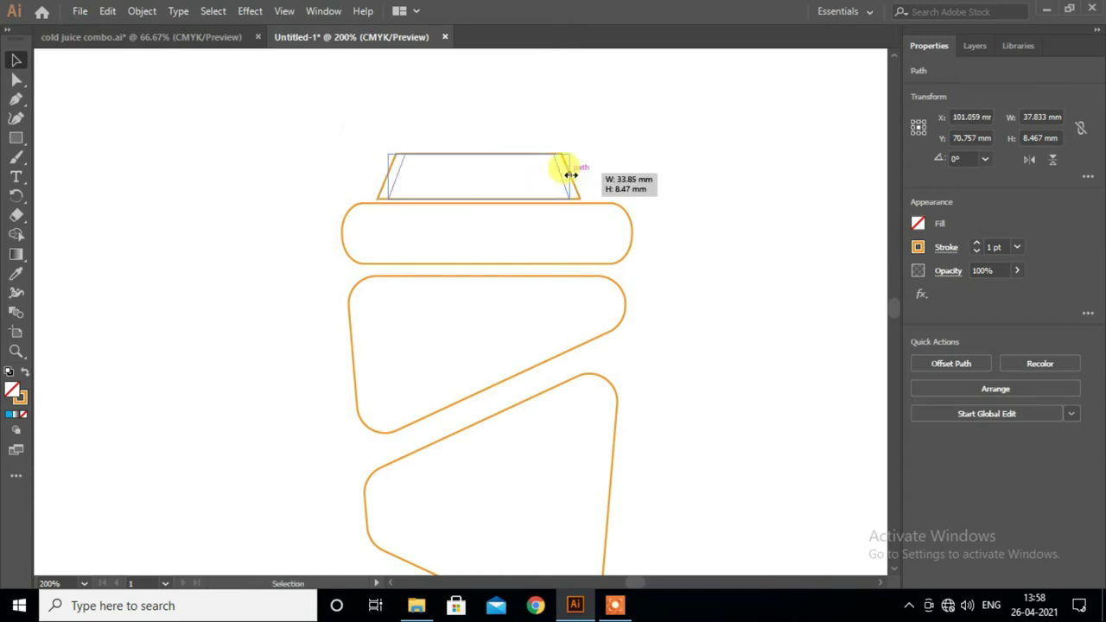
{"action": "scroll", "coordinate": [605, 168], "scroll_direction": "down", "scroll_amount": 3}
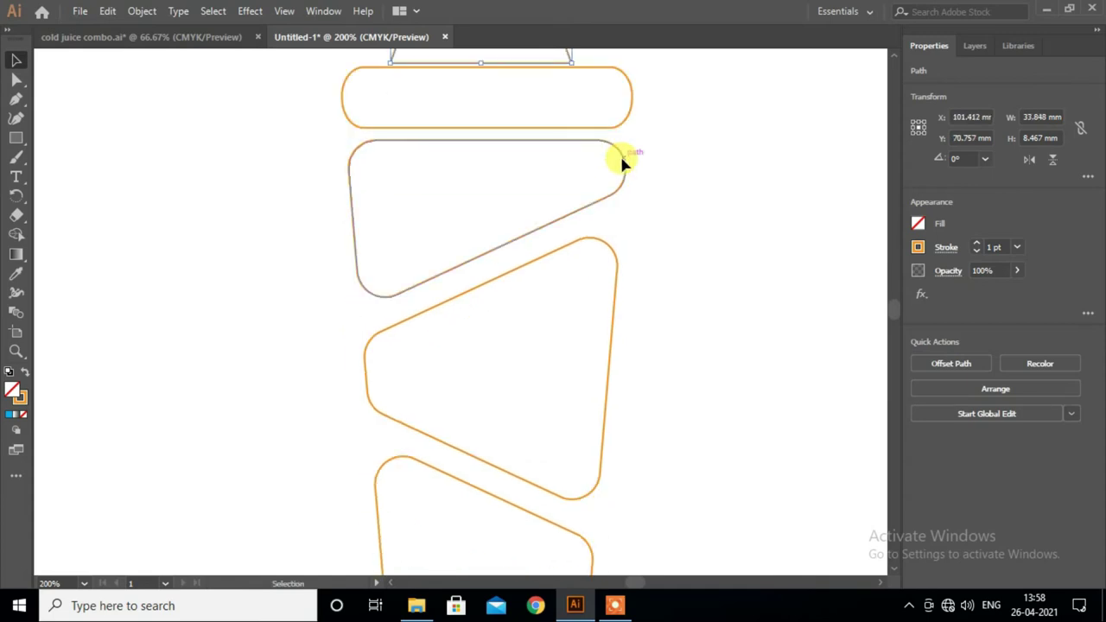
{"action": "scroll", "coordinate": [622, 163], "scroll_direction": "up", "scroll_amount": 3}
{"action": "left_click", "coordinate": [539, 148]}
{"action": "left_click", "coordinate": [509, 162]}
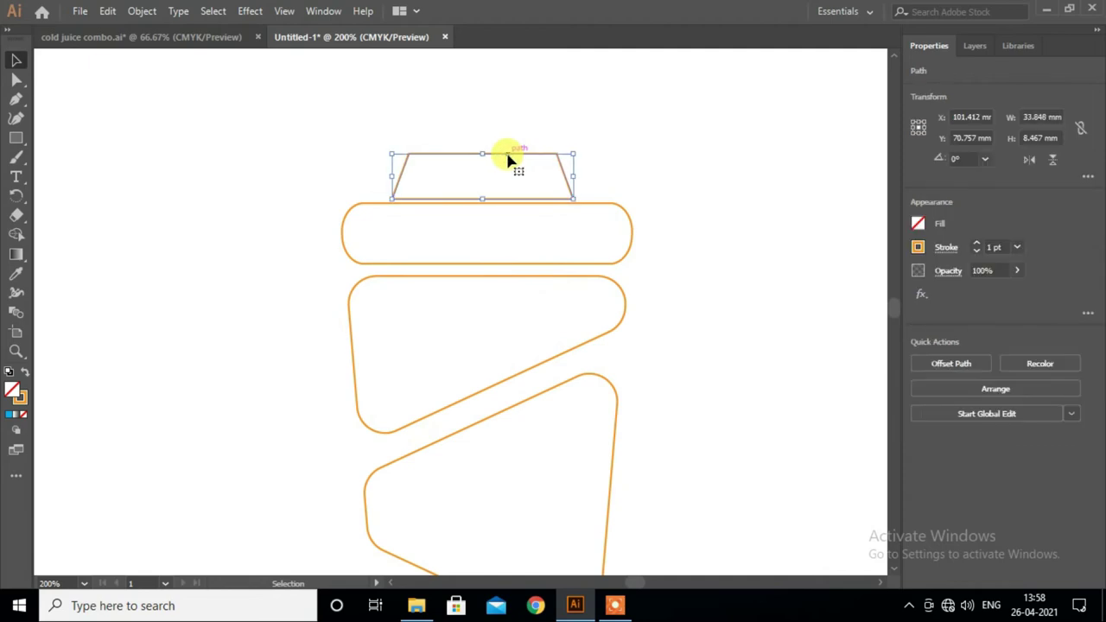
{"action": "left_click", "coordinate": [666, 192]}
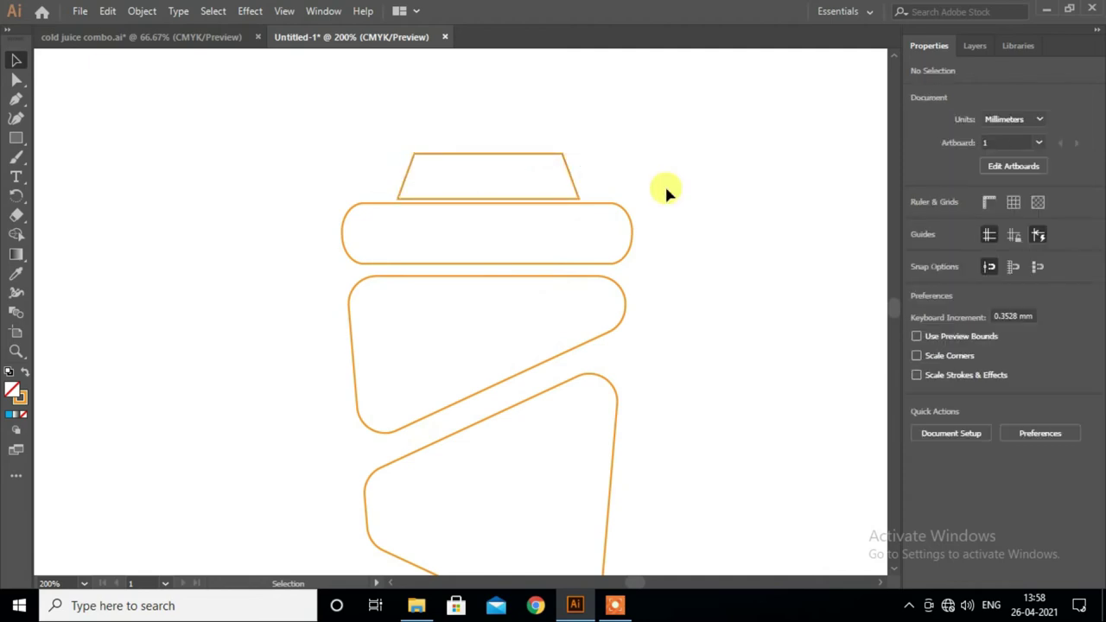
{"action": "scroll", "coordinate": [667, 191], "scroll_direction": "down", "scroll_amount": 2}
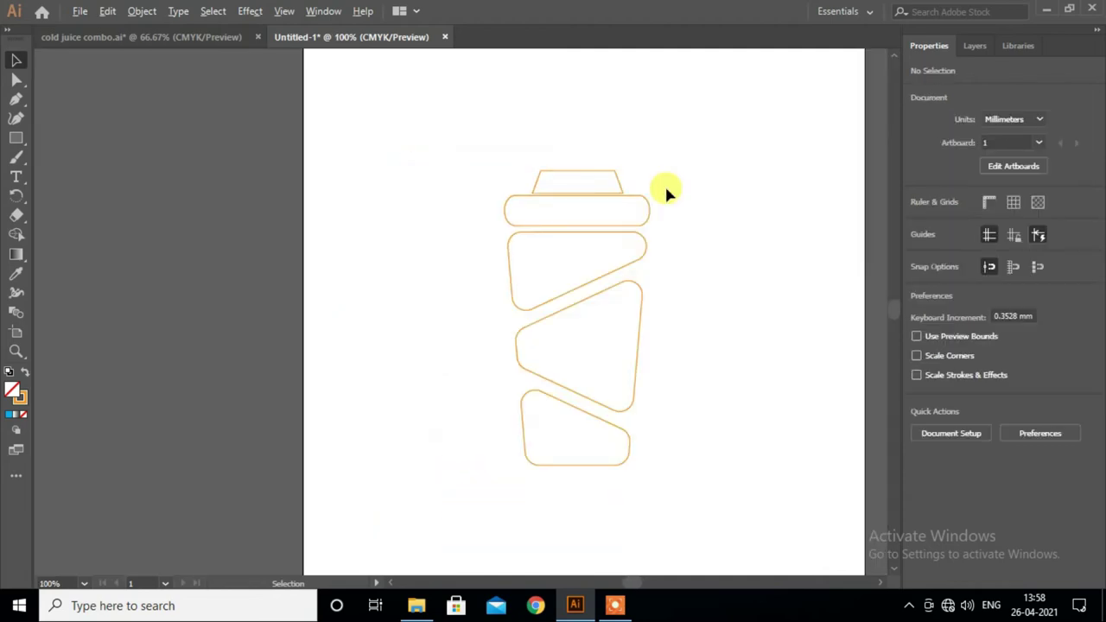
{"action": "left_click", "coordinate": [599, 180]}
{"action": "scroll", "coordinate": [599, 177], "scroll_direction": "up", "scroll_amount": 2}
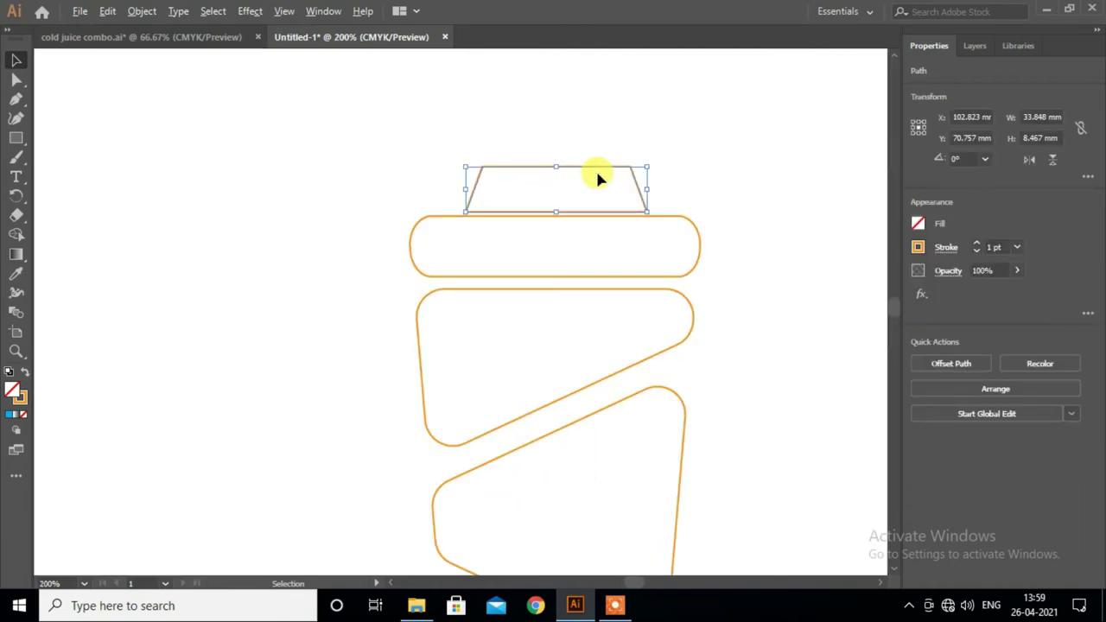
- Round the trapezoid lid's corners with a live corner widget
{"action": "left_click", "coordinate": [16, 79]}
{"action": "left_click_drag", "start_coordinate": [490, 182], "coordinate": [495, 186]}
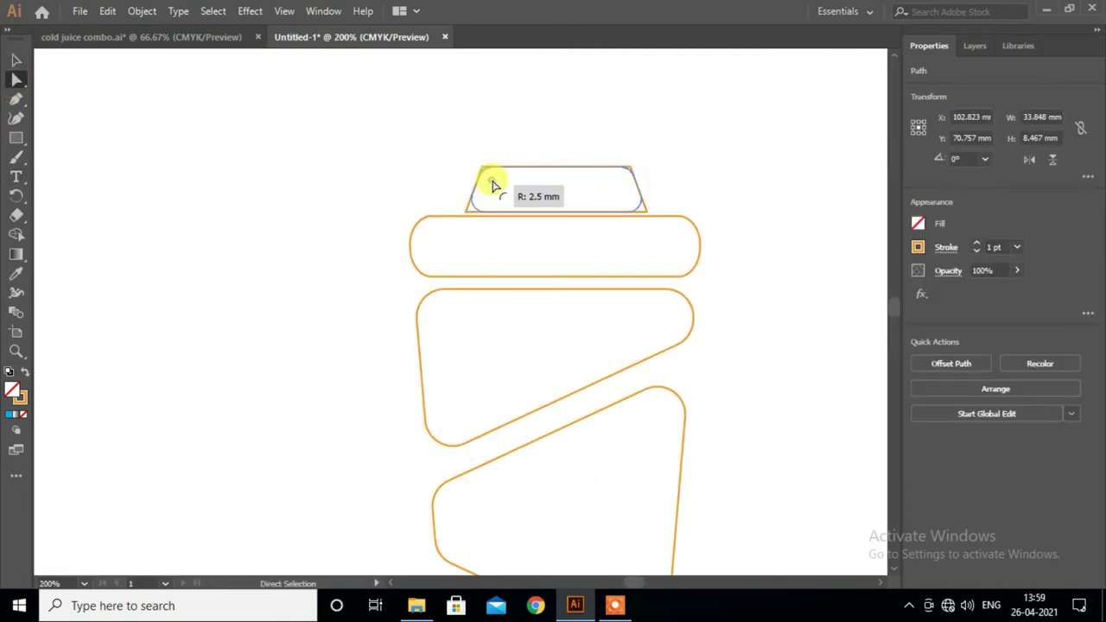
{"action": "left_click", "coordinate": [702, 202]}
{"action": "scroll", "coordinate": [594, 183], "scroll_direction": "down", "scroll_amount": 1}
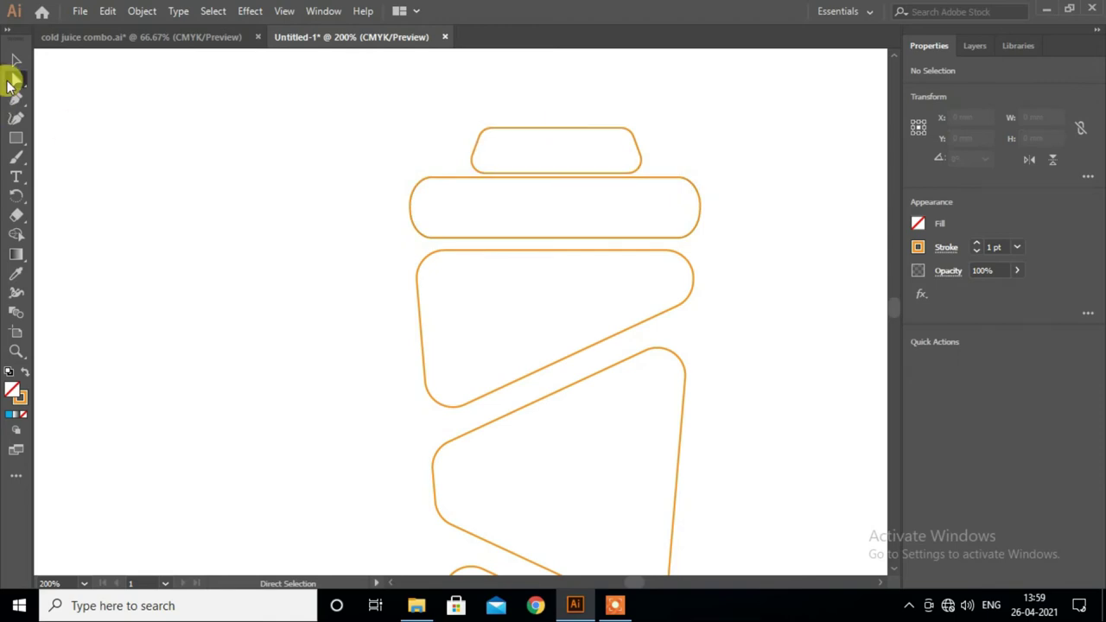
{"action": "left_click", "coordinate": [16, 60]}
{"action": "left_click", "coordinate": [531, 173]}
{"action": "left_click", "coordinate": [791, 207]}
{"action": "key", "text": "ctrl+minus"}
{"action": "scroll", "coordinate": [736, 238], "scroll_direction": "down", "scroll_amount": 1}
{"action": "left_click", "coordinate": [616, 245]}
{"action": "scroll", "coordinate": [407, 274], "scroll_direction": "up", "scroll_amount": 1}
{"action": "scroll", "coordinate": [407, 274], "scroll_direction": "up", "scroll_amount": 2}
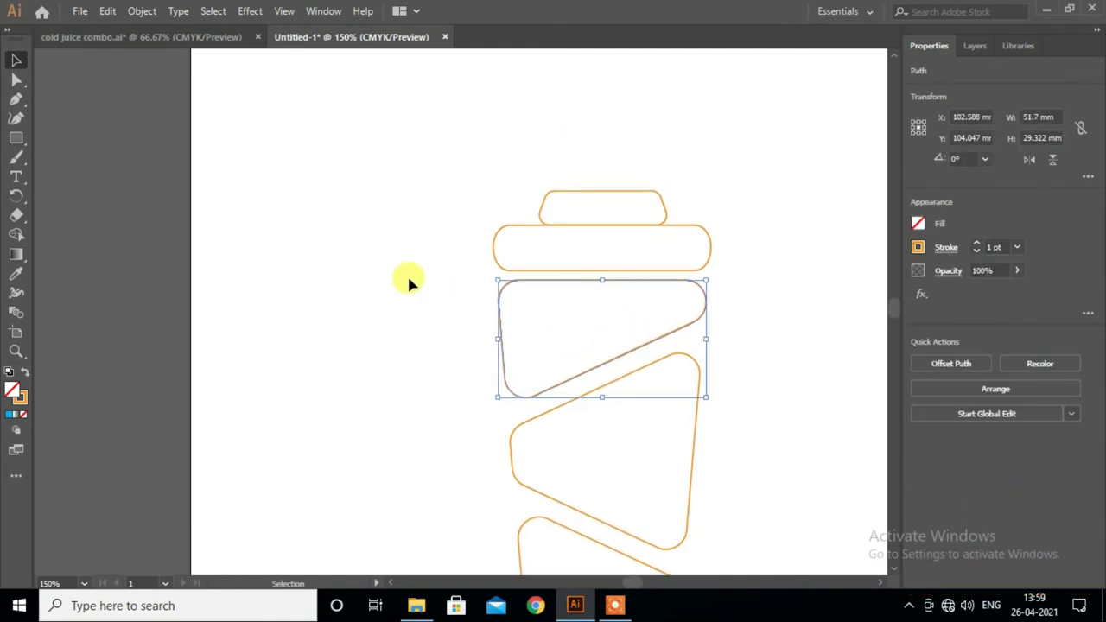
{"action": "key", "text": "ctrl+minus"}
{"action": "key", "text": "ctrl+minus"}
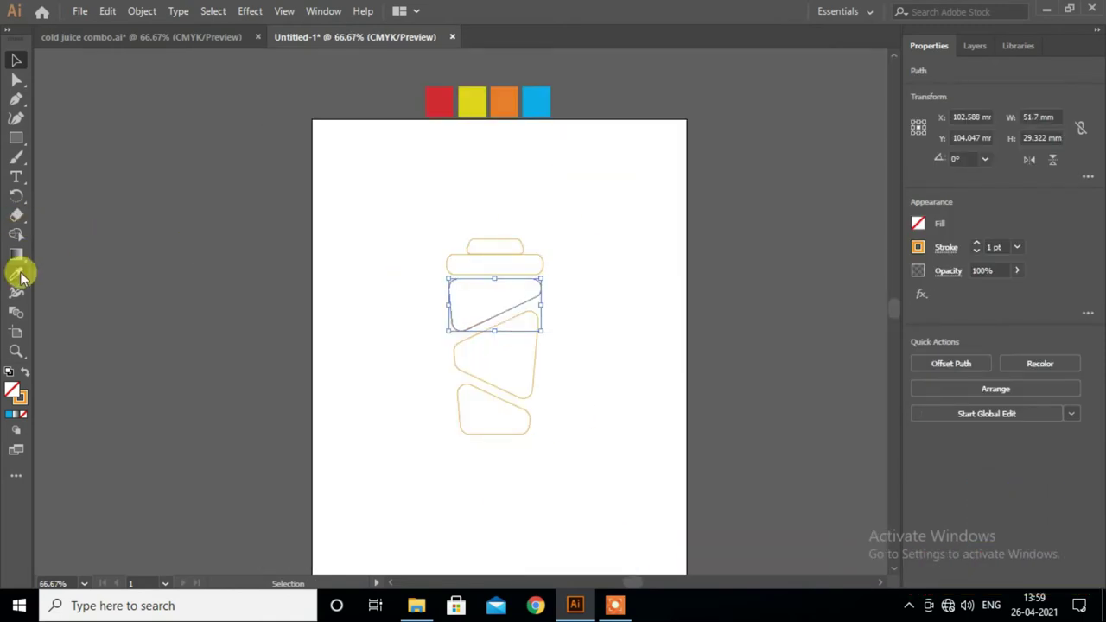
- Fill the upper body piece orange and the middle piece yellow with the Eyedropper
{"action": "left_click", "coordinate": [16, 274]}
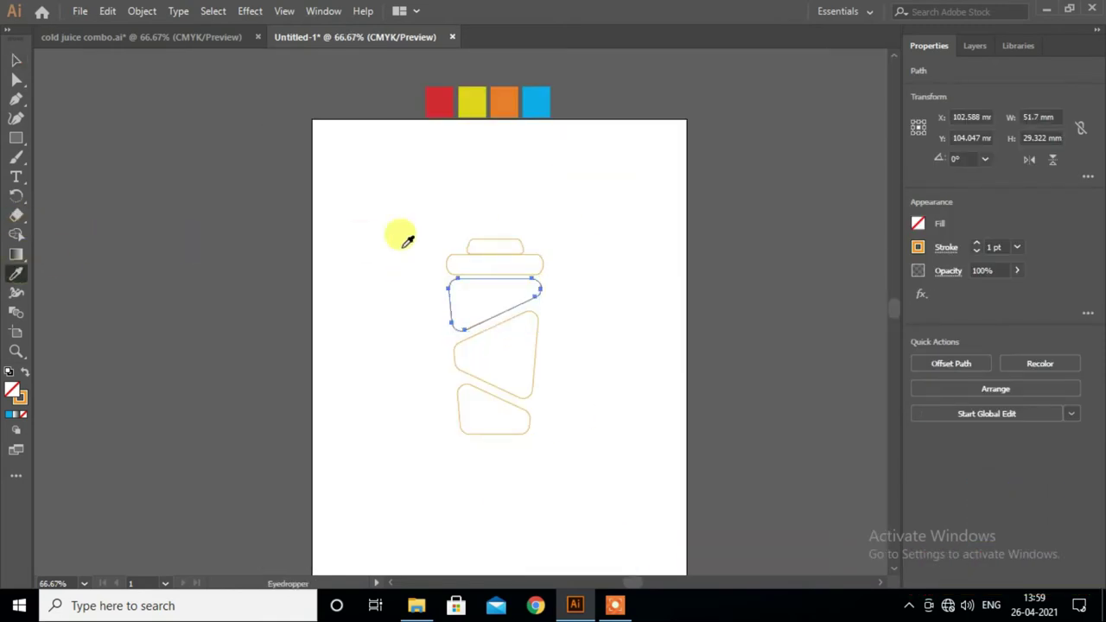
{"action": "left_click", "coordinate": [510, 100]}
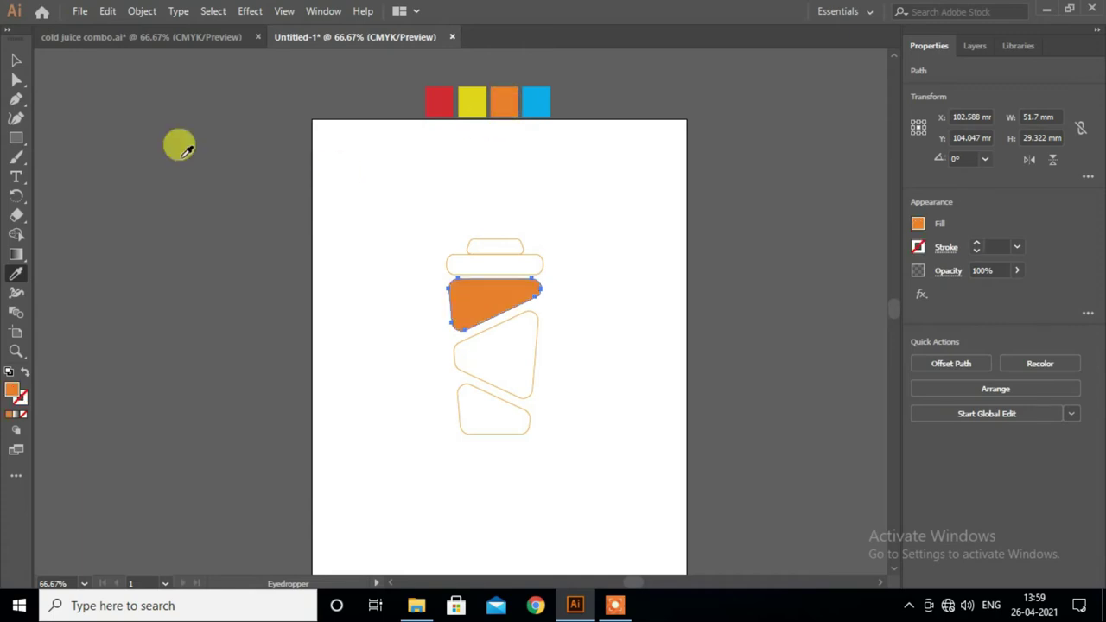
{"action": "left_click", "coordinate": [16, 61]}
{"action": "left_click", "coordinate": [581, 350]}
{"action": "left_click", "coordinate": [534, 360]}
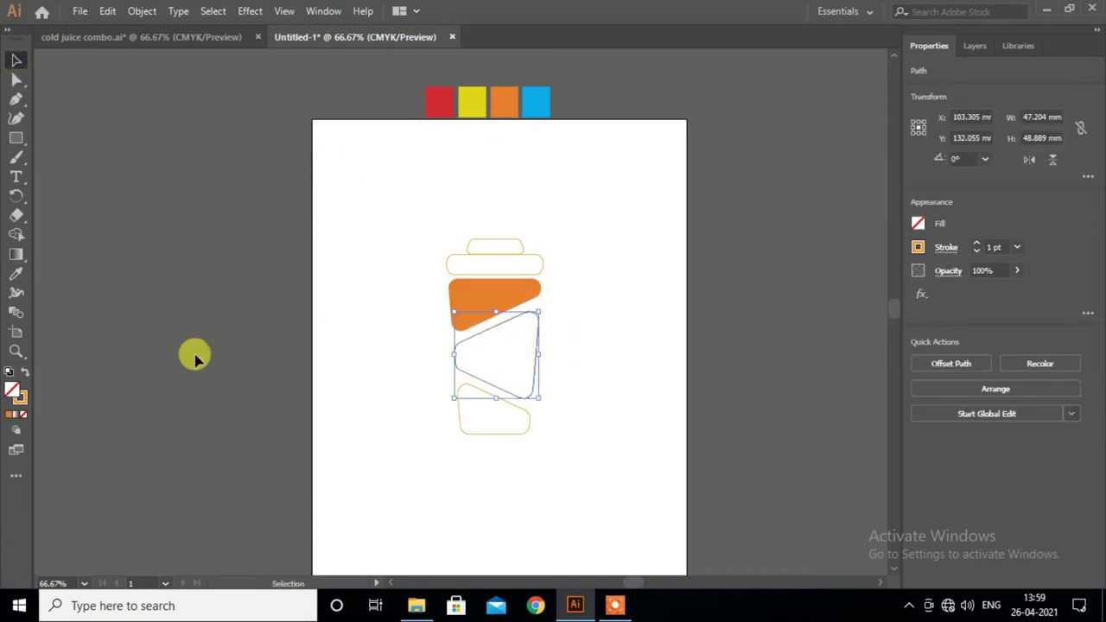
{"action": "left_click", "coordinate": [16, 274]}
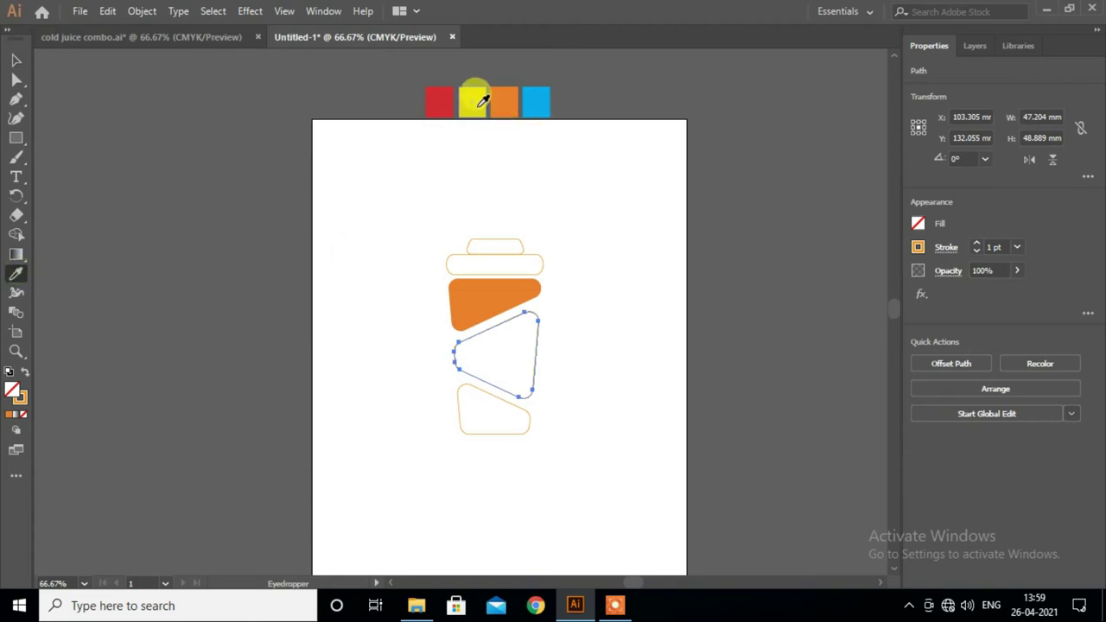
{"action": "left_click", "coordinate": [472, 100]}
{"action": "left_click", "coordinate": [16, 61]}
{"action": "left_click", "coordinate": [633, 422]}
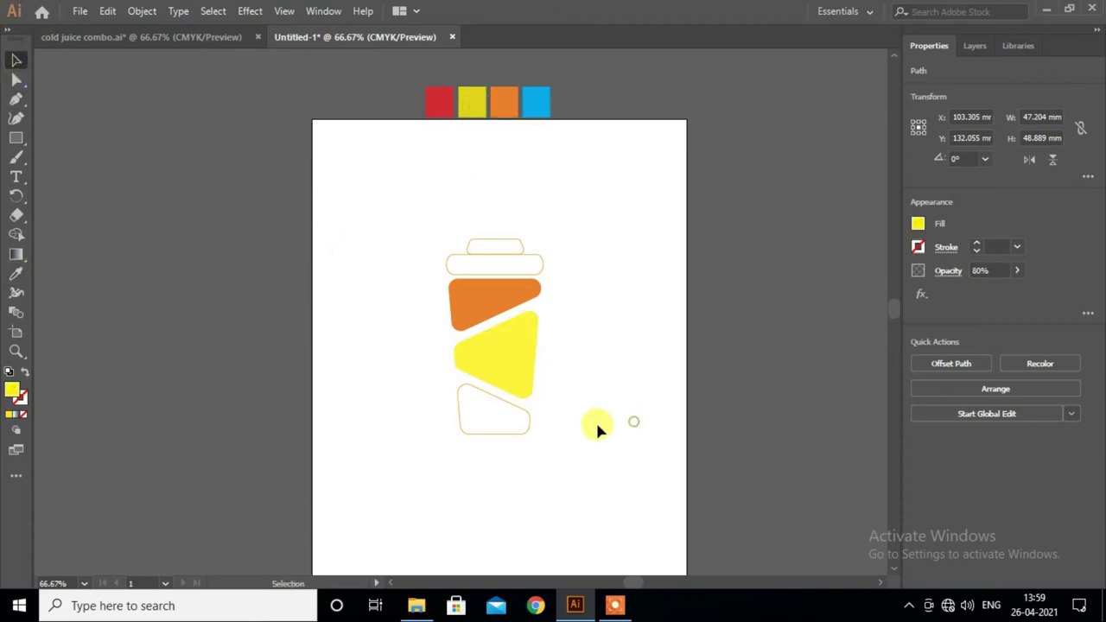
- Fill the bottom cup piece with the red swatch colour
{"action": "left_click", "coordinate": [520, 434]}
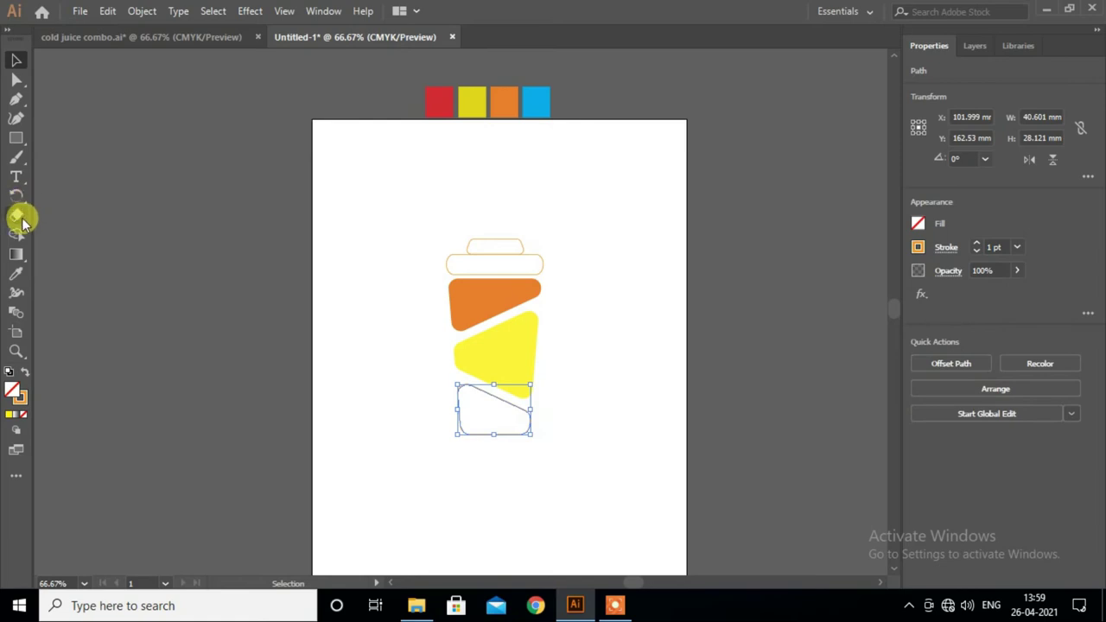
{"action": "left_click", "coordinate": [16, 274]}
{"action": "left_click", "coordinate": [439, 101]}
{"action": "left_click", "coordinate": [15, 61]}
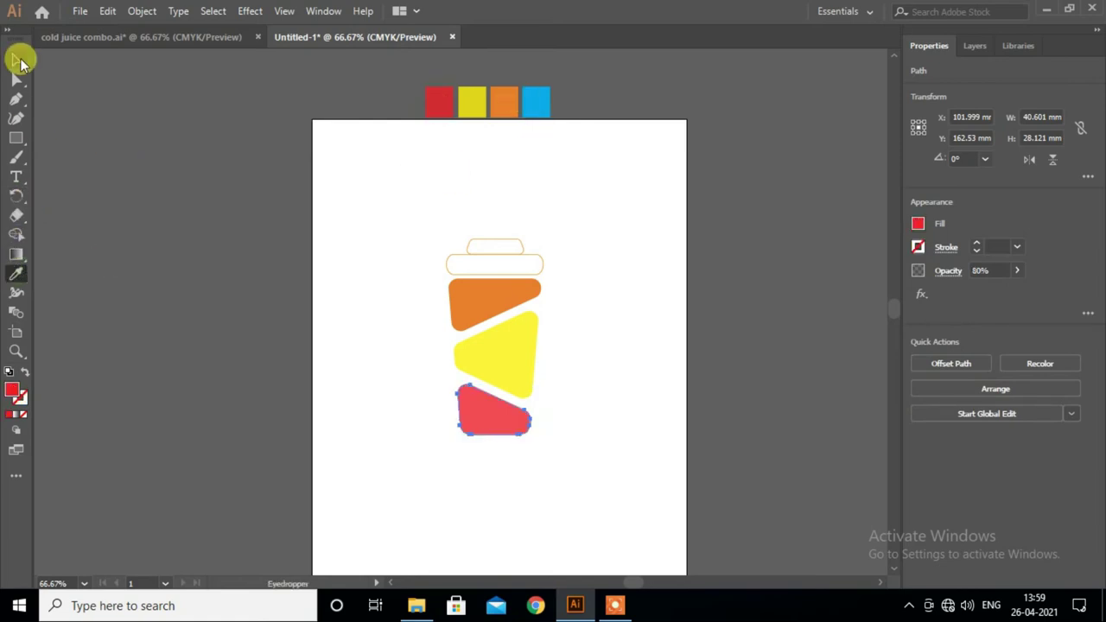
{"action": "left_click", "coordinate": [558, 344]}
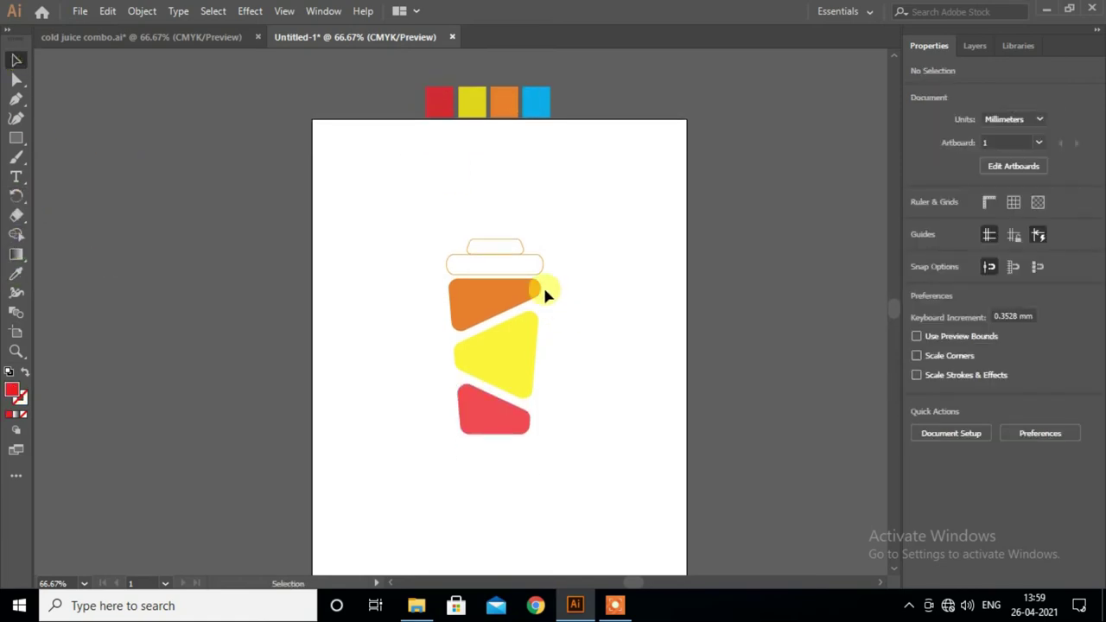
- Fill both lid pieces with the blue swatch colour
{"action": "left_click_drag", "start_coordinate": [507, 273], "coordinate": [506, 271]}
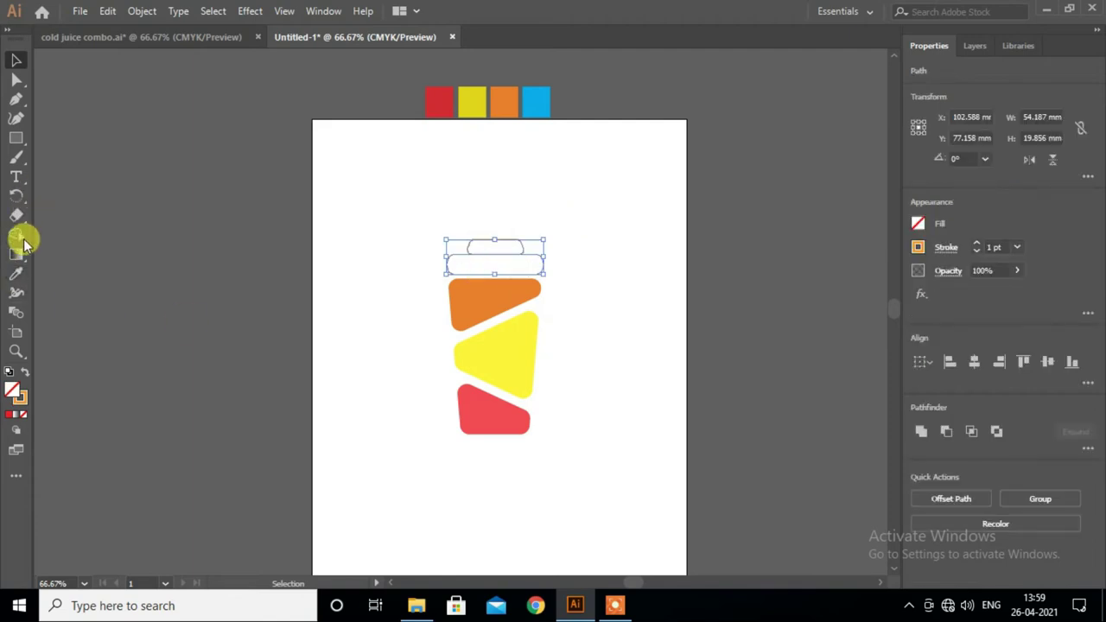
{"action": "left_click", "coordinate": [15, 274]}
{"action": "left_click", "coordinate": [532, 95]}
{"action": "left_click", "coordinate": [16, 61]}
{"action": "left_click", "coordinate": [660, 333]}
{"action": "scroll", "coordinate": [552, 345], "scroll_direction": "down", "scroll_amount": 1}
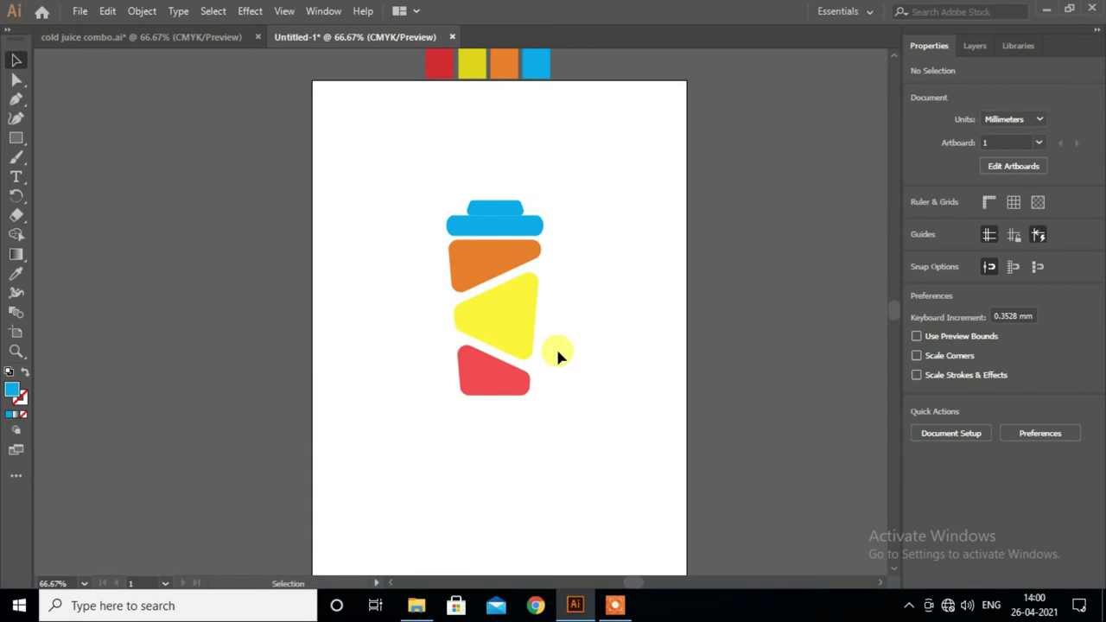
- Widen the lower blue lid bar to about 59 mm
{"action": "scroll", "coordinate": [475, 234], "scroll_direction": "up", "scroll_amount": 2}
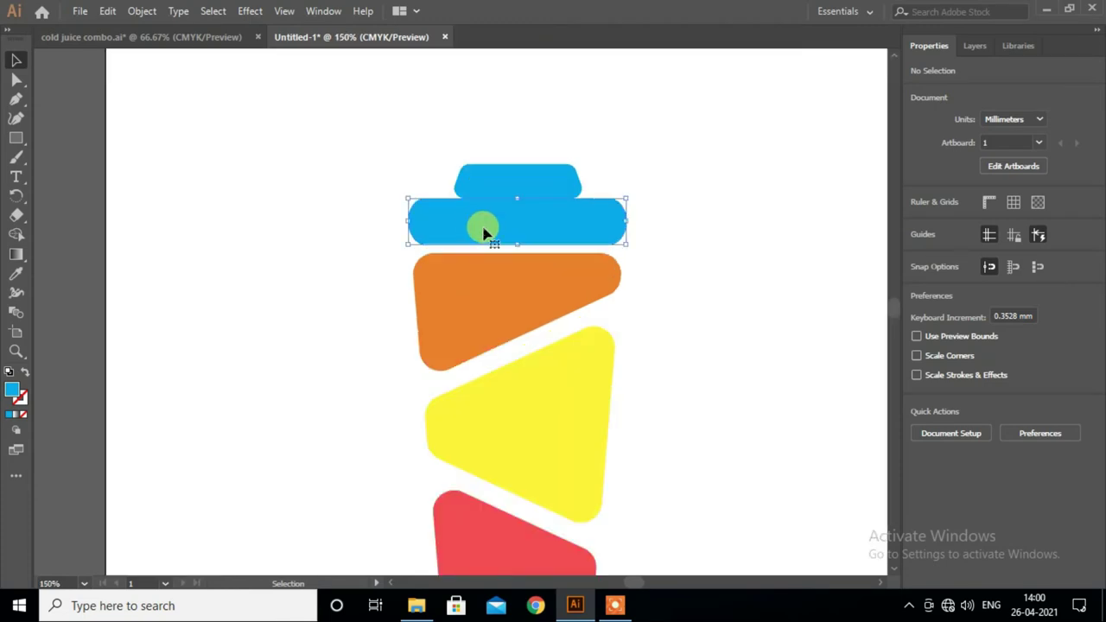
{"action": "left_click_drag", "start_coordinate": [625, 220], "coordinate": [638, 223]}
{"action": "left_click", "coordinate": [654, 278]}
{"action": "scroll", "coordinate": [654, 278], "scroll_direction": "down", "scroll_amount": 2}
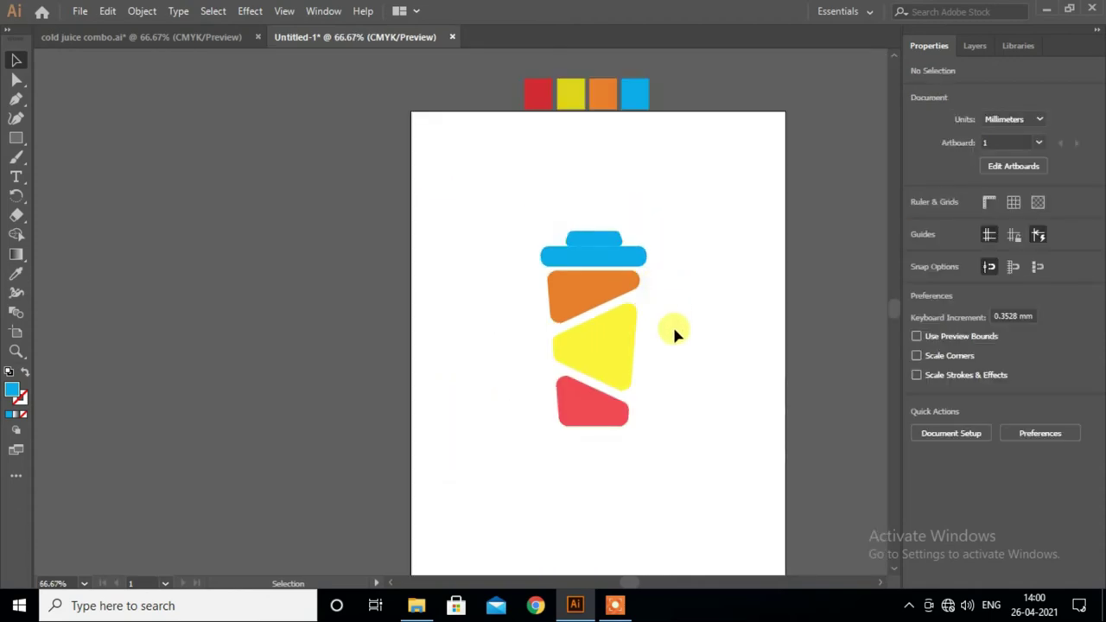
- Widen the small blue lid top to about 37 mm across
{"action": "left_click", "coordinate": [620, 238]}
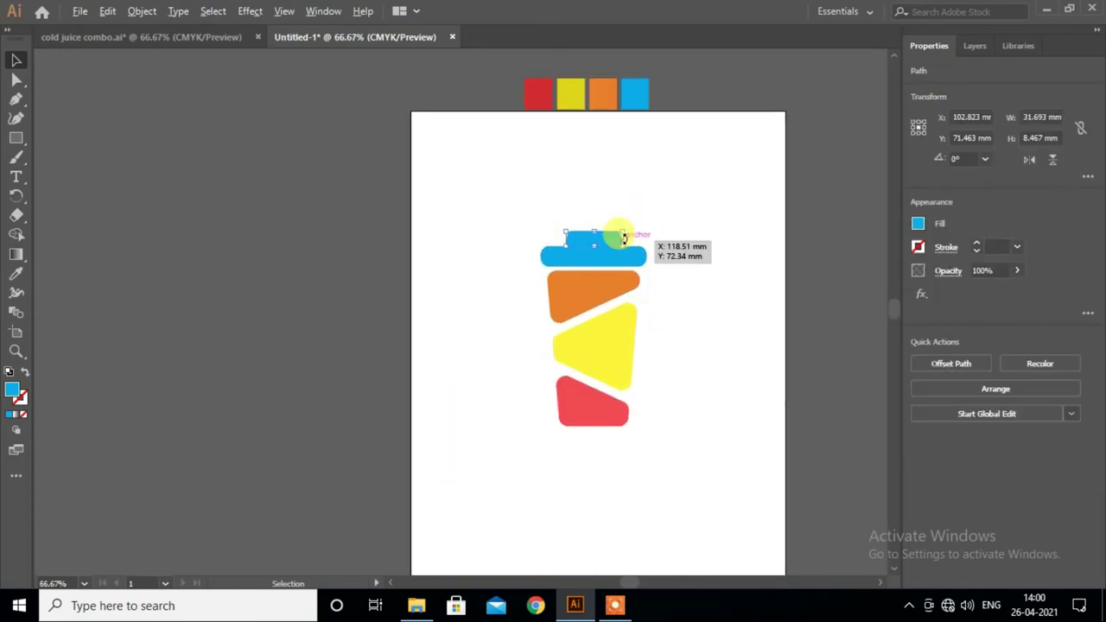
{"action": "scroll", "coordinate": [624, 238], "scroll_direction": "up", "scroll_amount": 1}
{"action": "scroll", "coordinate": [613, 251], "scroll_direction": "up", "scroll_amount": 2}
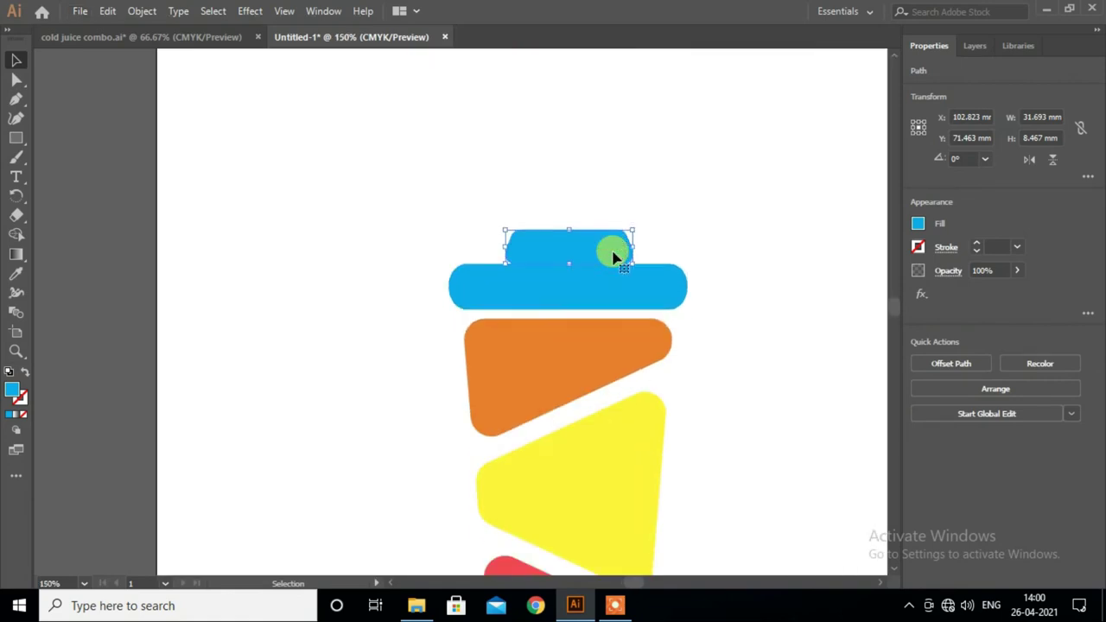
{"action": "scroll", "coordinate": [617, 248], "scroll_direction": "down", "scroll_amount": 1}
{"action": "left_click_drag", "start_coordinate": [636, 229], "coordinate": [644, 230]}
{"action": "scroll", "coordinate": [702, 221], "scroll_direction": "down", "scroll_amount": 1}
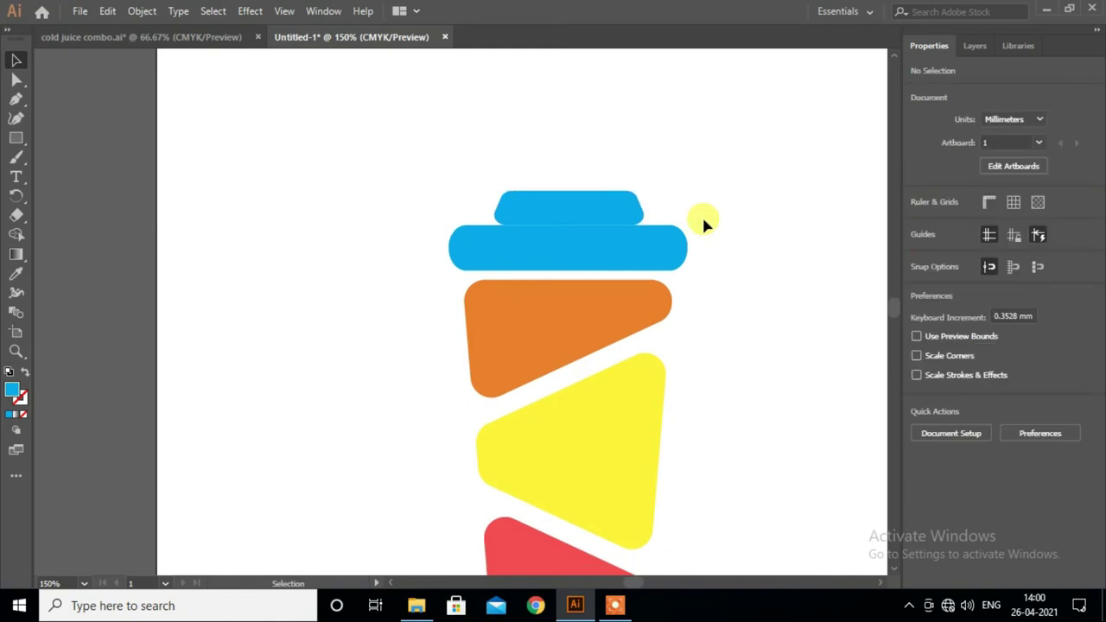
{"action": "scroll", "coordinate": [701, 221], "scroll_direction": "down", "scroll_amount": 1}
{"action": "scroll", "coordinate": [700, 218], "scroll_direction": "down", "scroll_amount": 1}
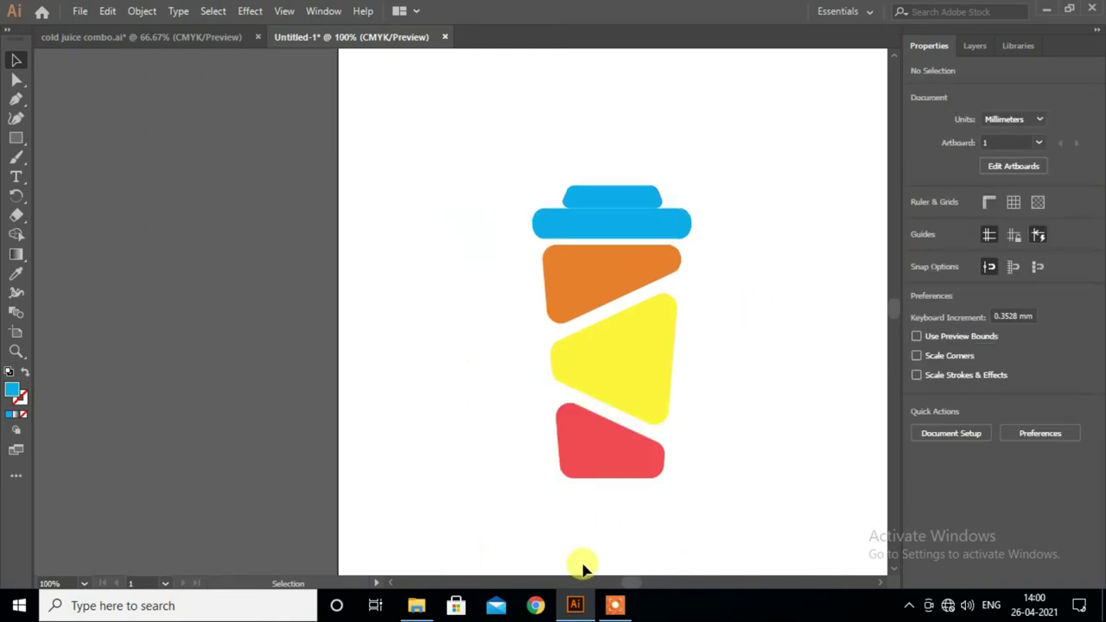
{"action": "left_click_drag", "start_coordinate": [632, 583], "coordinate": [637, 583]}
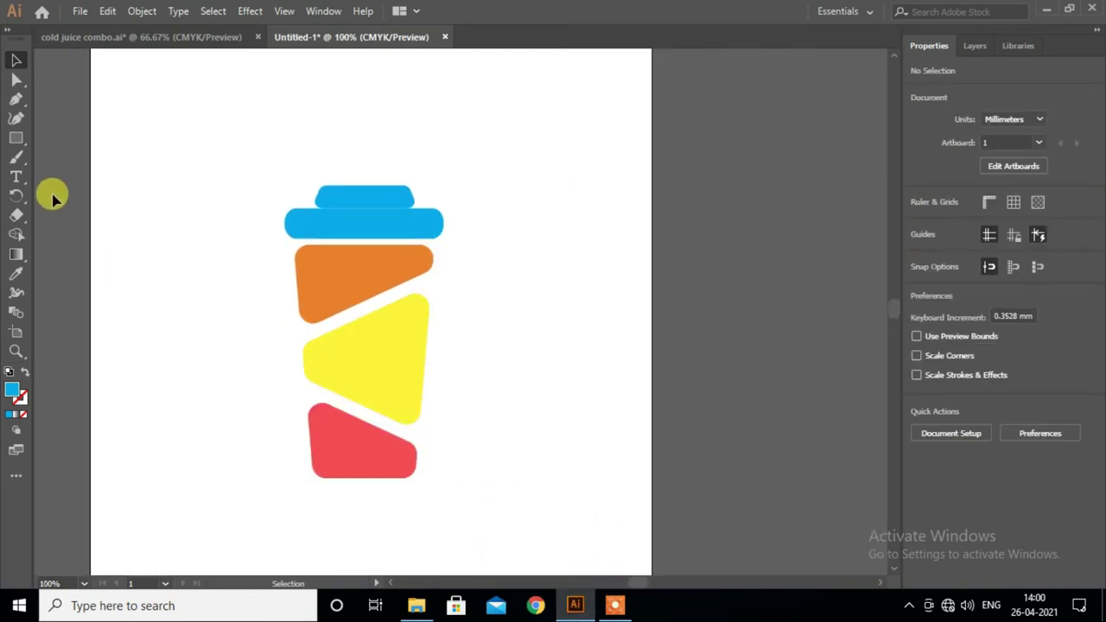
- Draw a tall thin blue bar beside the cup and Alt-drag a copy to its right
{"action": "left_click", "coordinate": [16, 139]}
{"action": "left_click_drag", "start_coordinate": [530, 180], "coordinate": [540, 413]}
{"action": "left_click", "coordinate": [16, 62]}
{"action": "left_click", "coordinate": [587, 258]}
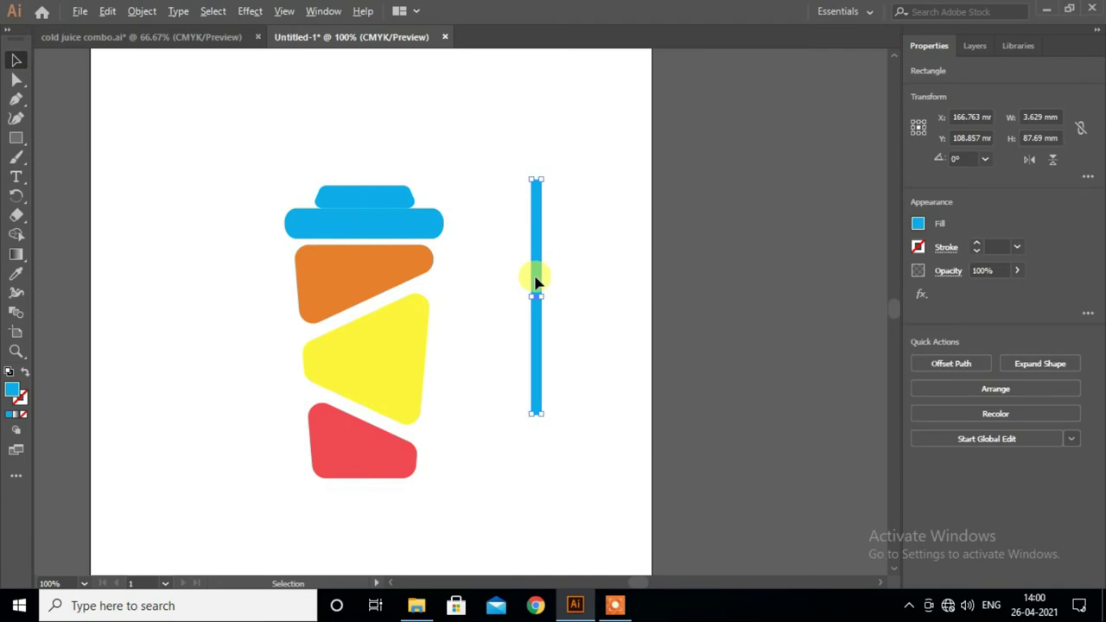
{"action": "left_click_drag", "start_coordinate": [539, 279], "coordinate": [588, 221]}
- Shorten the copied bar, raise it, and rotate it to a slant
{"action": "scroll", "coordinate": [580, 268], "scroll_direction": "up", "scroll_amount": 1, "text": "alt"}
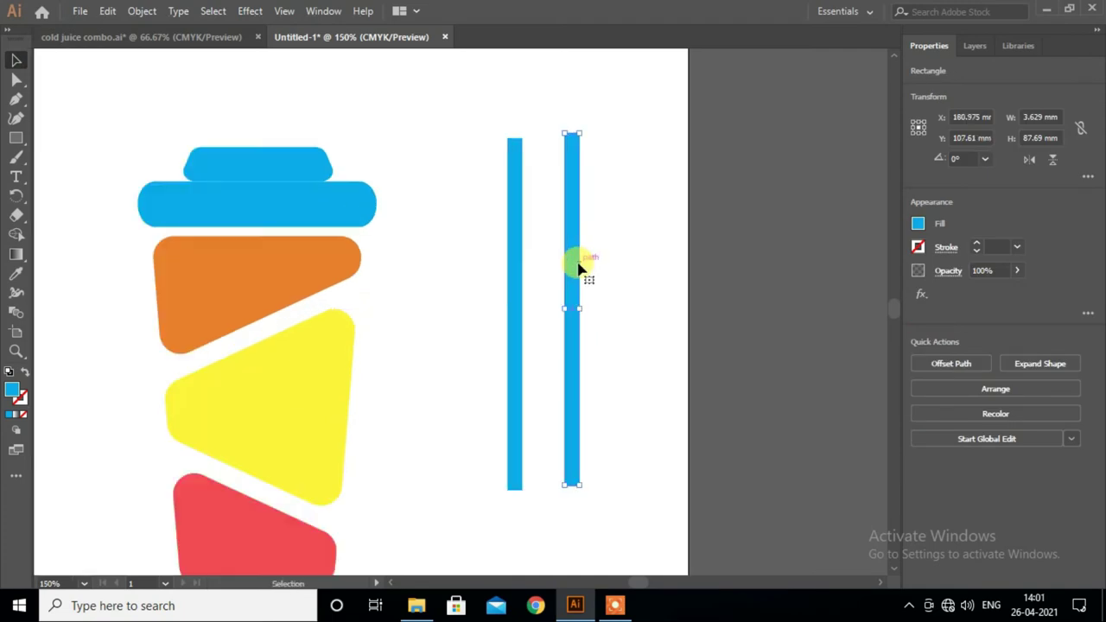
{"action": "scroll", "coordinate": [579, 270], "scroll_direction": "up", "scroll_amount": 1, "text": "alt"}
{"action": "mouse_move", "coordinate": [572, 86]}
{"action": "left_mouse_down"}
{"action": "mouse_move", "coordinate": [572, 415]}
{"action": "mouse_move", "coordinate": [602, 131]}
{"action": "mouse_move", "coordinate": [600, 167]}
{"action": "left_mouse_up"}
{"action": "scroll", "coordinate": [584, 393], "scroll_direction": "down", "scroll_amount": 1}
{"action": "left_click", "coordinate": [603, 397]}
{"action": "scroll", "coordinate": [592, 143], "scroll_direction": "up", "scroll_amount": 1}
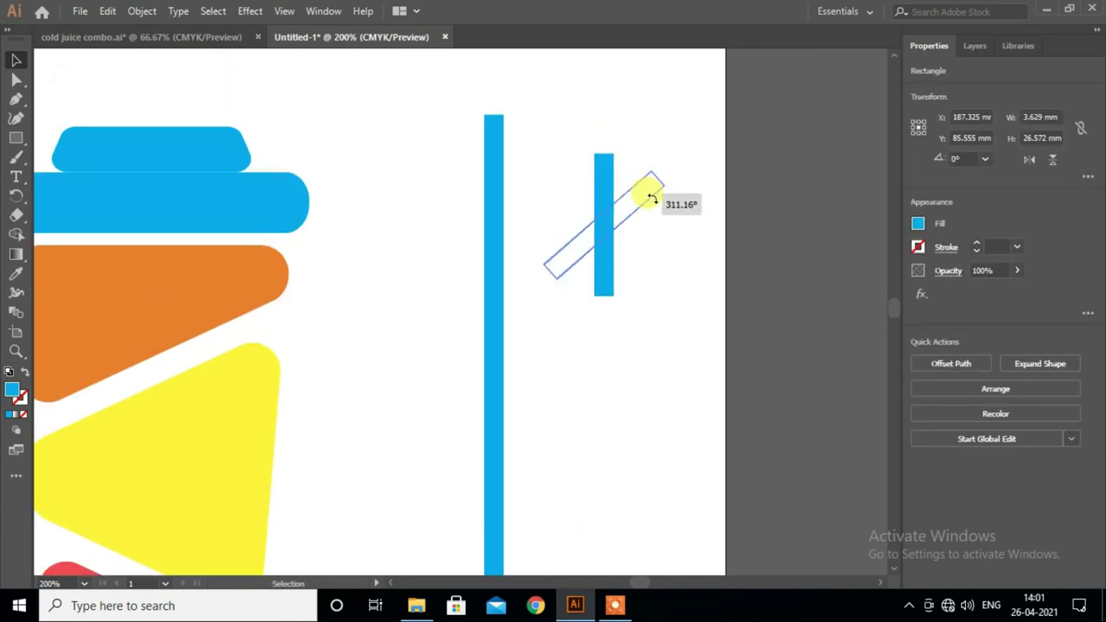
{"action": "mouse_move", "coordinate": [620, 208]}
{"action": "left_mouse_down"}
{"action": "mouse_move", "coordinate": [579, 83]}
{"action": "mouse_move", "coordinate": [560, 145]}
{"action": "mouse_move", "coordinate": [557, 132]}
{"action": "left_mouse_up"}
- Nudge the slanted bar onto the top of the tall bar
{"action": "scroll", "coordinate": [579, 84], "scroll_direction": "up", "scroll_amount": 1}
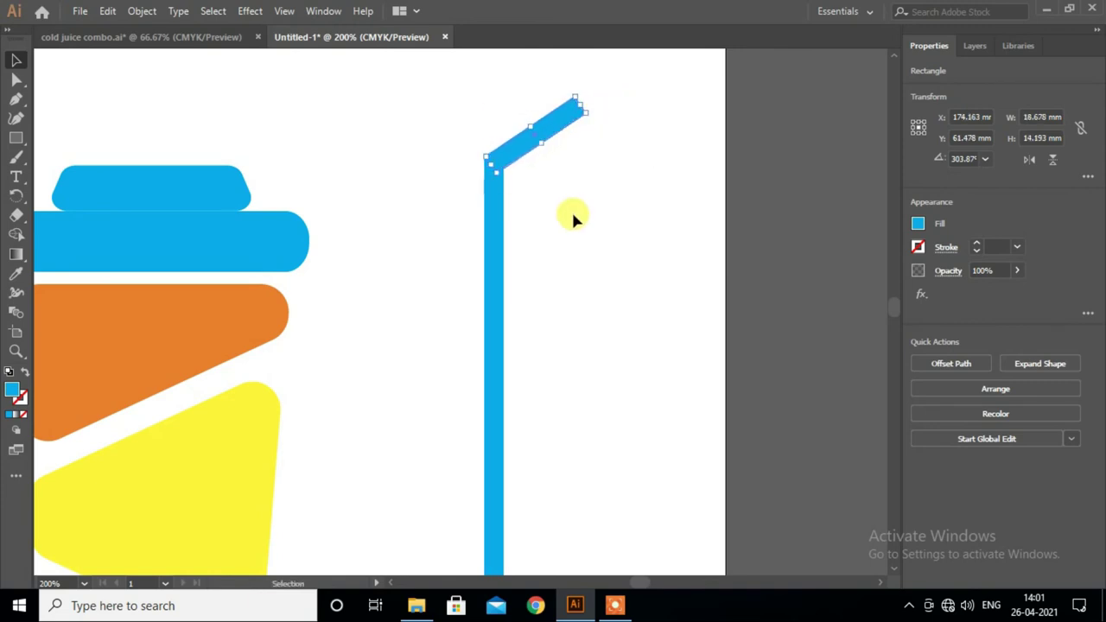
{"action": "left_click", "coordinate": [571, 210]}
{"action": "scroll", "coordinate": [566, 199], "scroll_direction": "down", "scroll_amount": 1}
{"action": "left_click", "coordinate": [537, 102]}
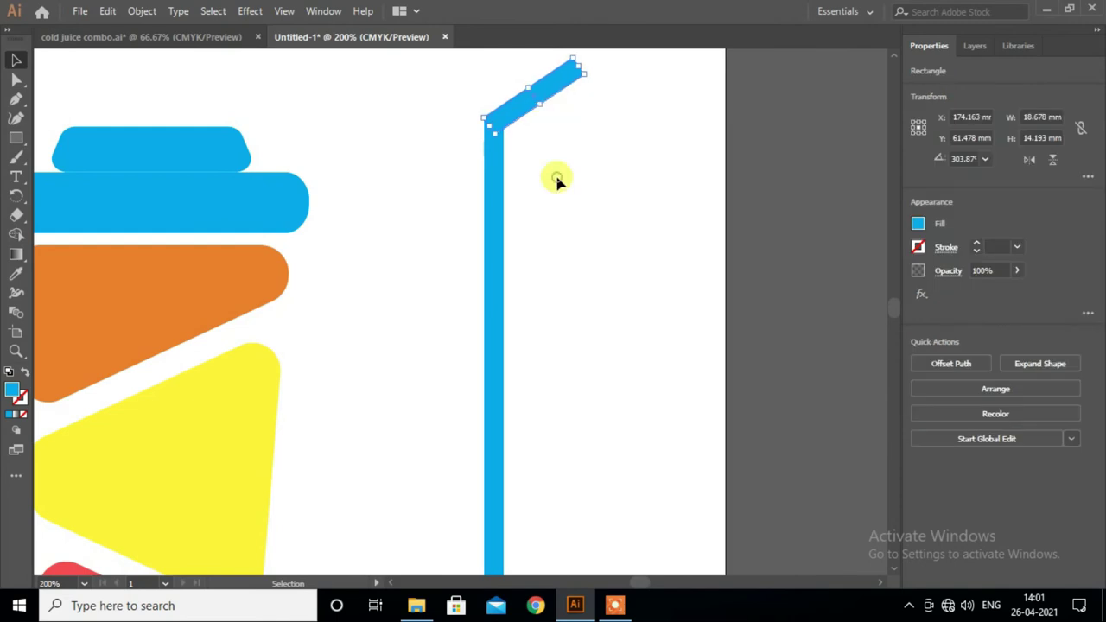
{"action": "left_click", "coordinate": [553, 173]}
{"action": "left_click", "coordinate": [510, 117]}
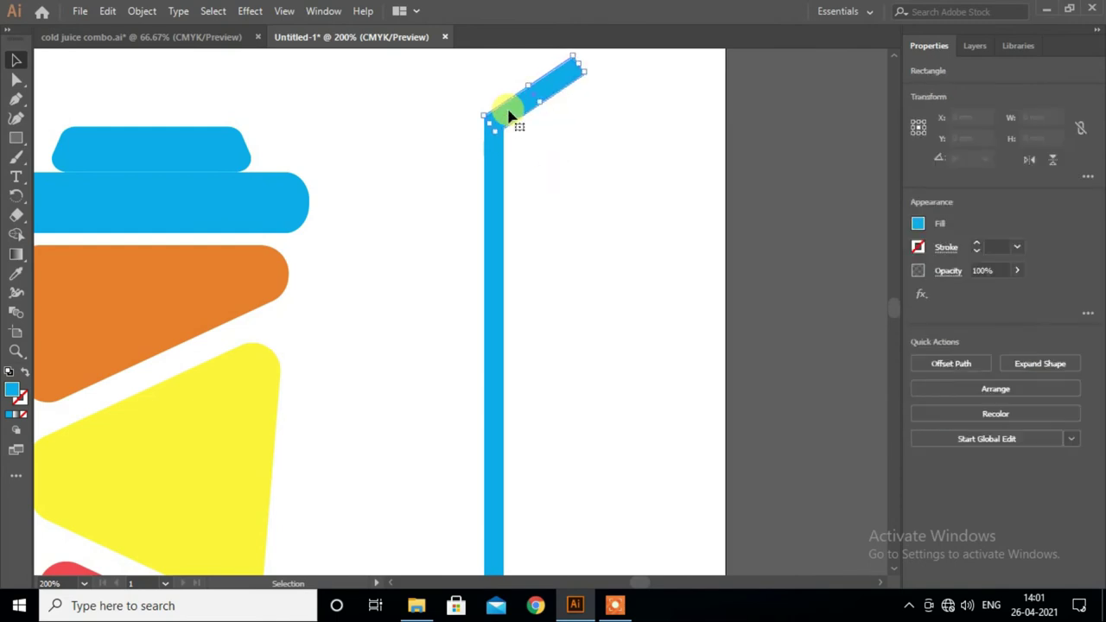
{"action": "left_click", "coordinate": [543, 153]}
{"action": "scroll", "coordinate": [540, 146], "scroll_direction": "down", "scroll_amount": 1}
- Unite the tall bar and slanted bar into one straw shape with Pathfinder
{"action": "left_click_drag", "start_coordinate": [457, 52], "coordinate": [523, 153]}
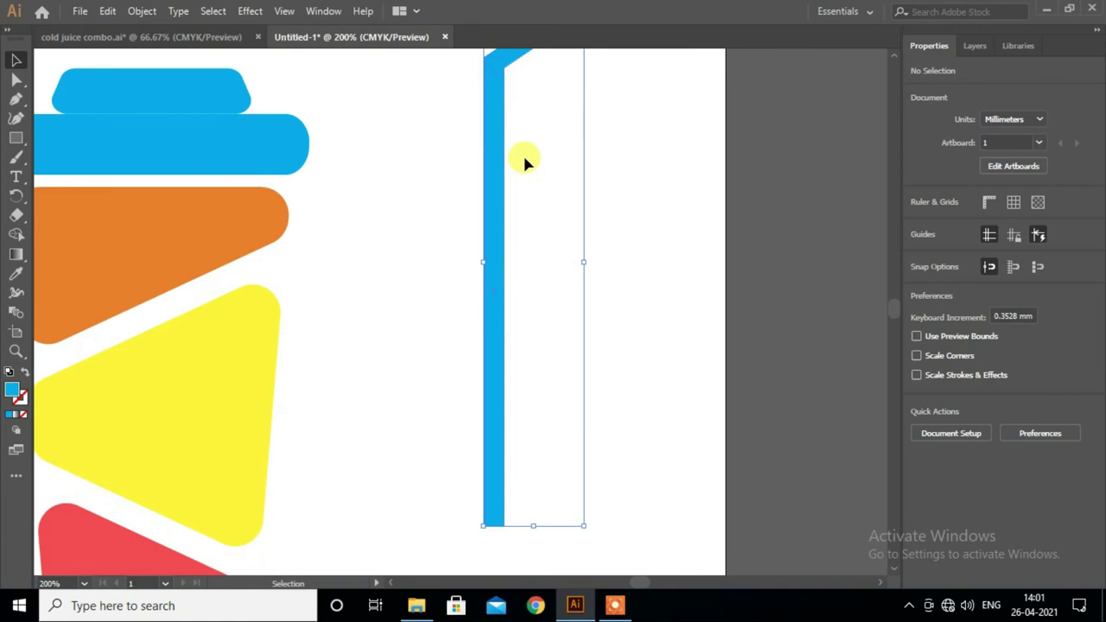
{"action": "scroll", "coordinate": [523, 152], "scroll_direction": "up", "scroll_amount": 1}
{"action": "left_click", "coordinate": [921, 432]}
{"action": "left_click", "coordinate": [627, 363]}
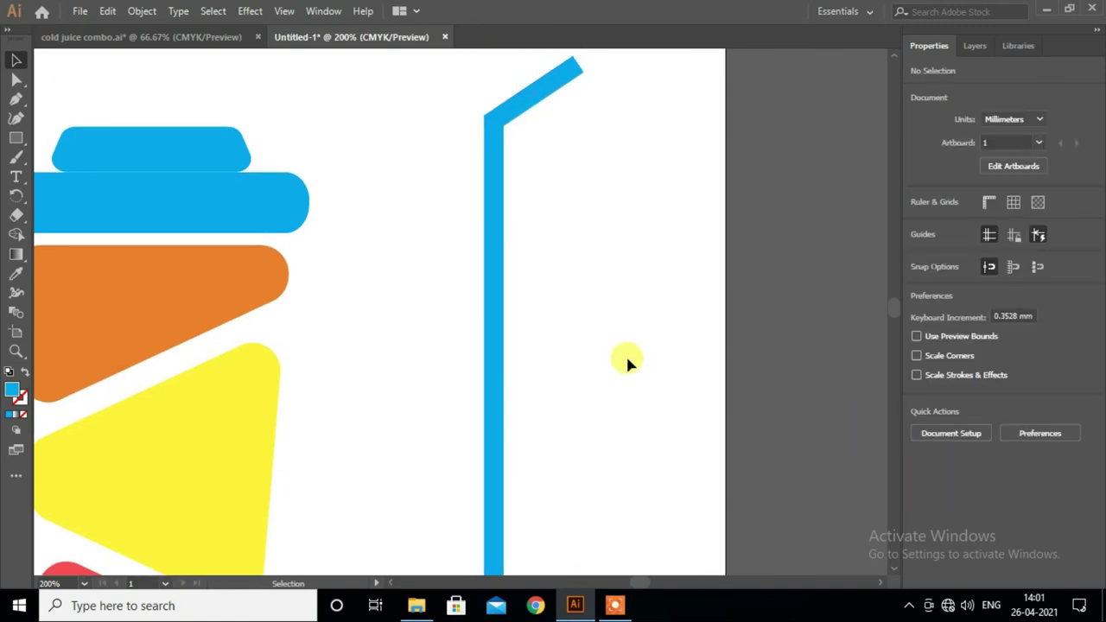
- Tilt the straw slightly and move it onto the cup
{"action": "scroll", "coordinate": [610, 349], "scroll_direction": "down", "scroll_amount": 2}
{"action": "left_click", "coordinate": [541, 337]}
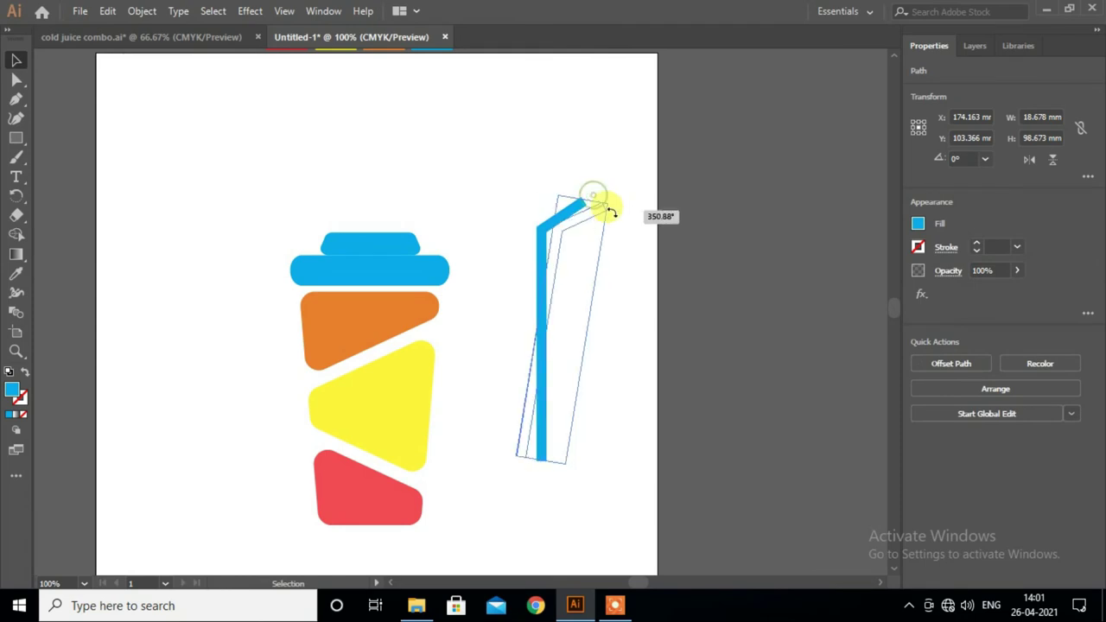
{"action": "left_click_drag", "start_coordinate": [593, 197], "coordinate": [620, 207]}
{"action": "left_click_drag", "start_coordinate": [553, 256], "coordinate": [403, 202]}
{"action": "left_click", "coordinate": [492, 214]}
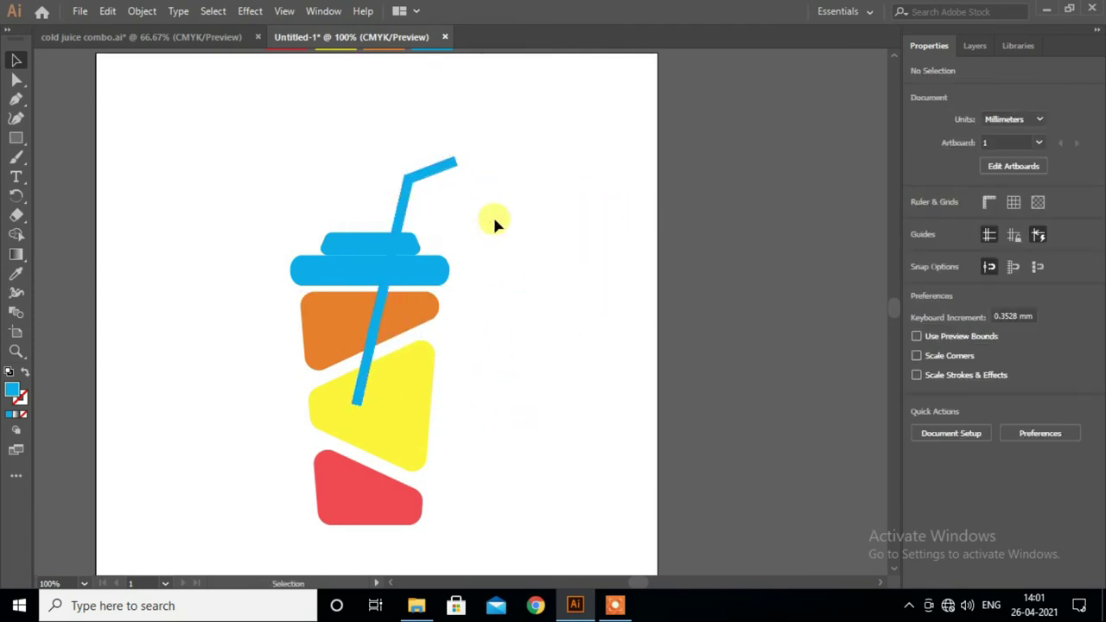
- Send the straw to the back, behind the lid and cup body
{"action": "left_click", "coordinate": [403, 207]}
{"action": "right_click", "coordinate": [406, 205]}
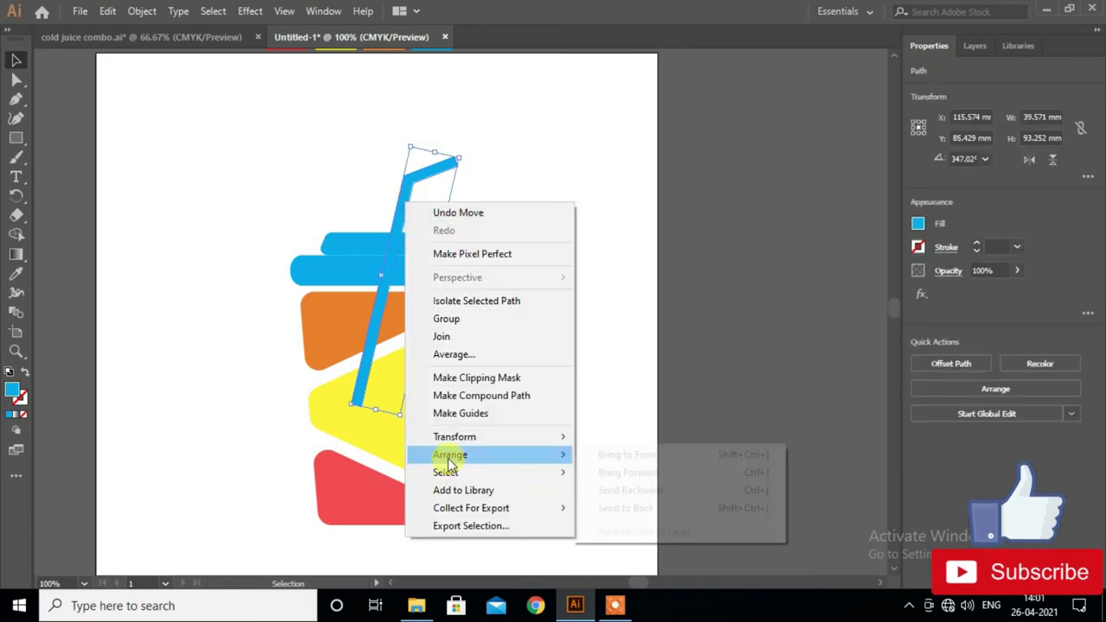
{"action": "left_click", "coordinate": [612, 508]}
{"action": "left_click", "coordinate": [547, 378]}
{"action": "scroll", "coordinate": [543, 373], "scroll_direction": "down", "scroll_amount": 1}
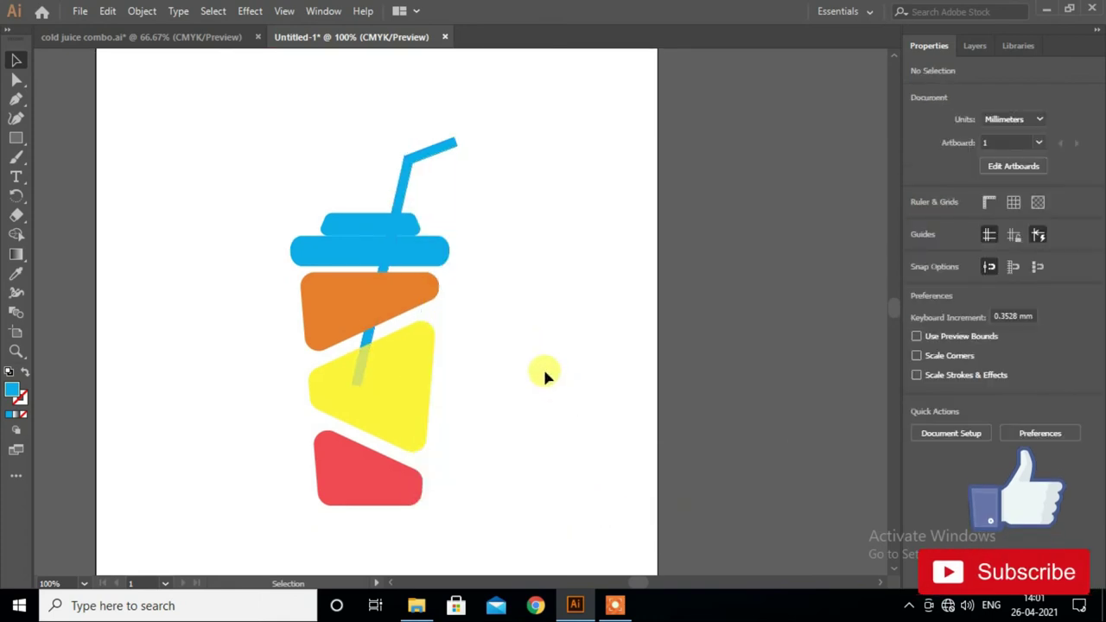
{"action": "scroll", "coordinate": [531, 361], "scroll_direction": "down", "scroll_amount": 1}
{"action": "key", "text": "ctrl+minus"}
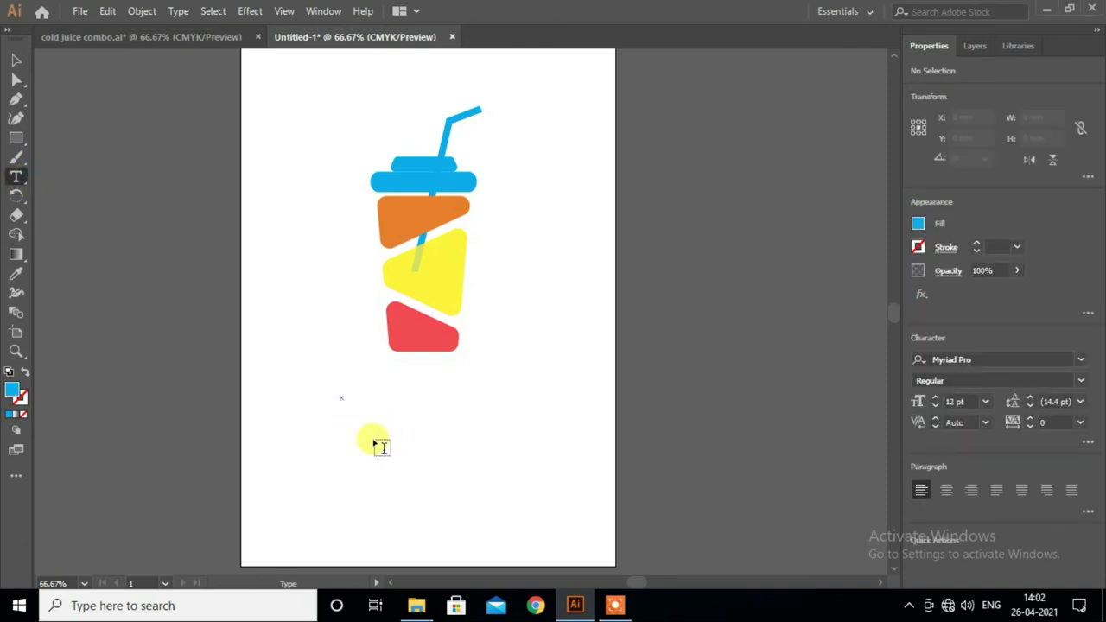
- Add a text object below the cup in Bauhaus 93
{"action": "left_click", "coordinate": [344, 398]}
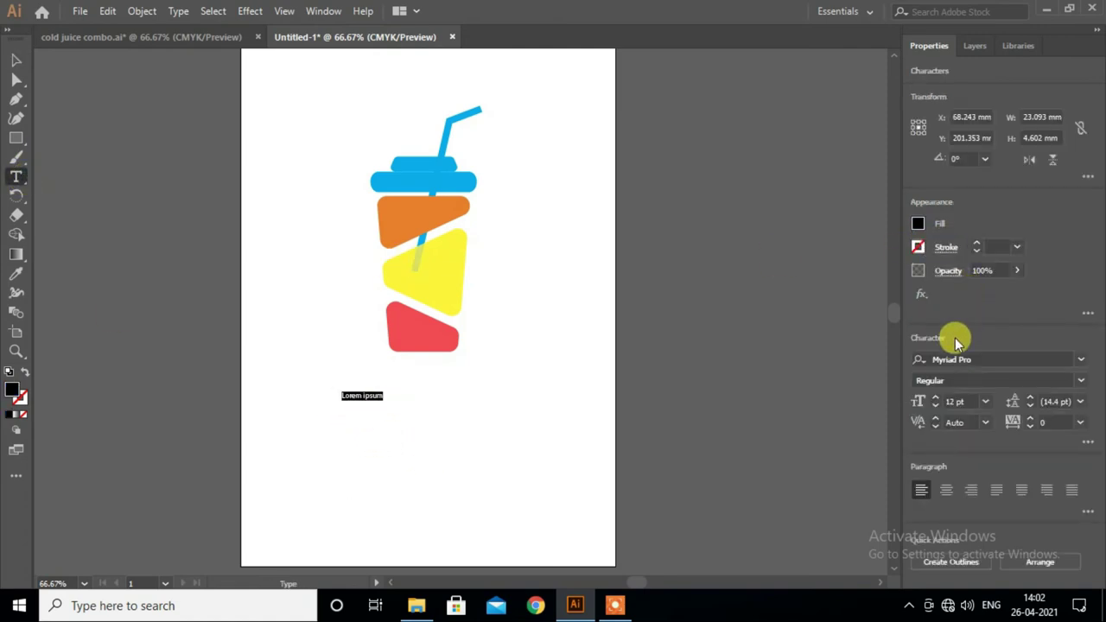
{"action": "left_click", "coordinate": [985, 401]}
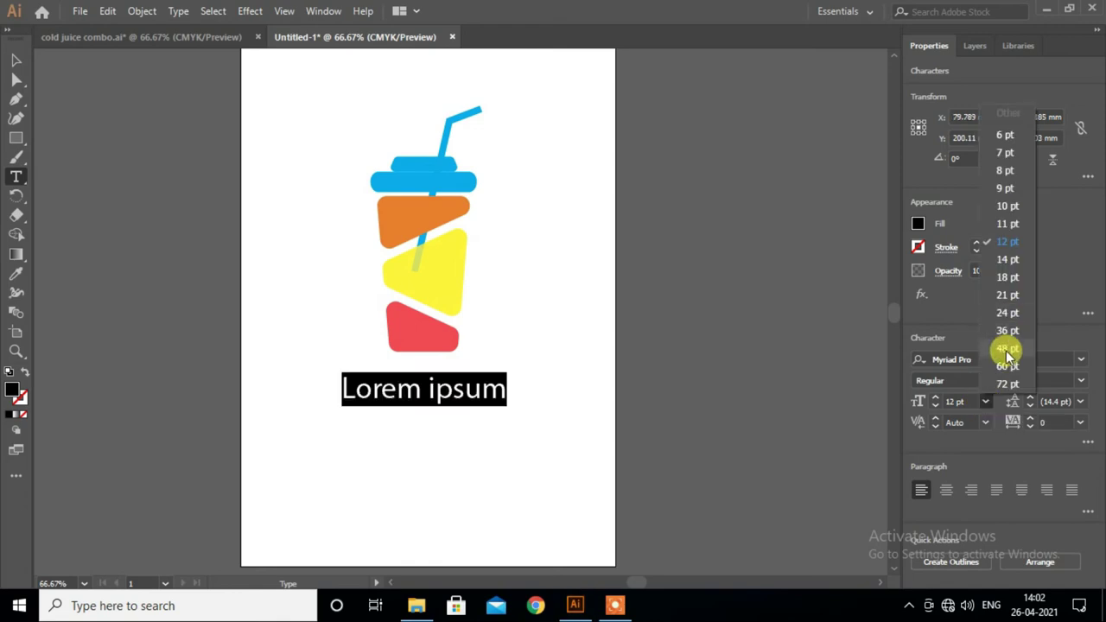
{"action": "left_click", "coordinate": [1008, 349]}
{"action": "left_click", "coordinate": [1080, 360]}
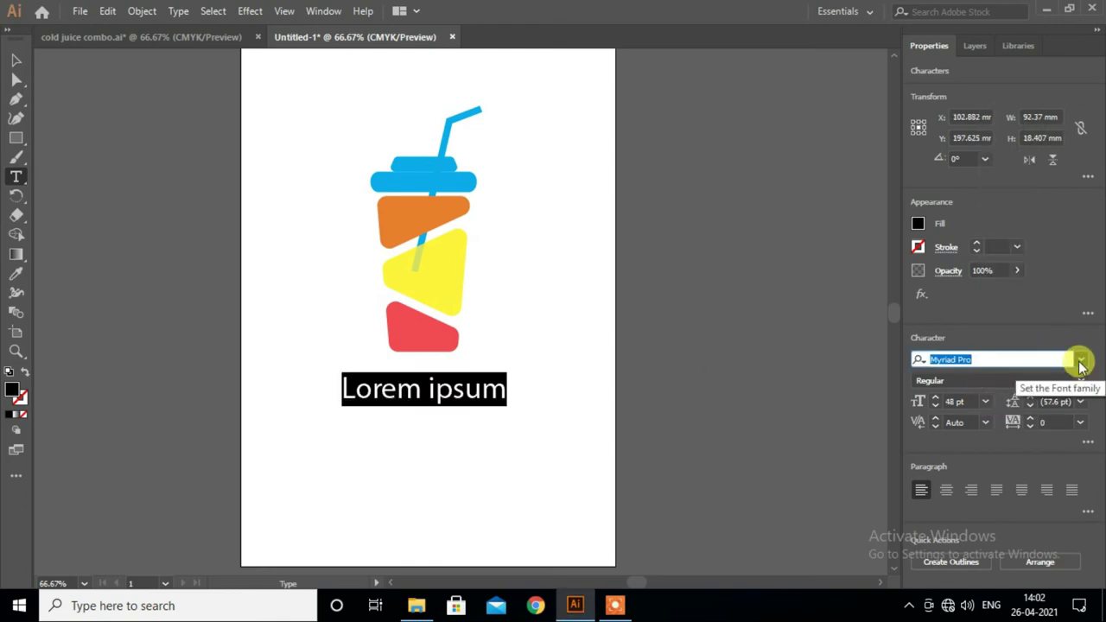
{"action": "key", "text": "BackSpace"}
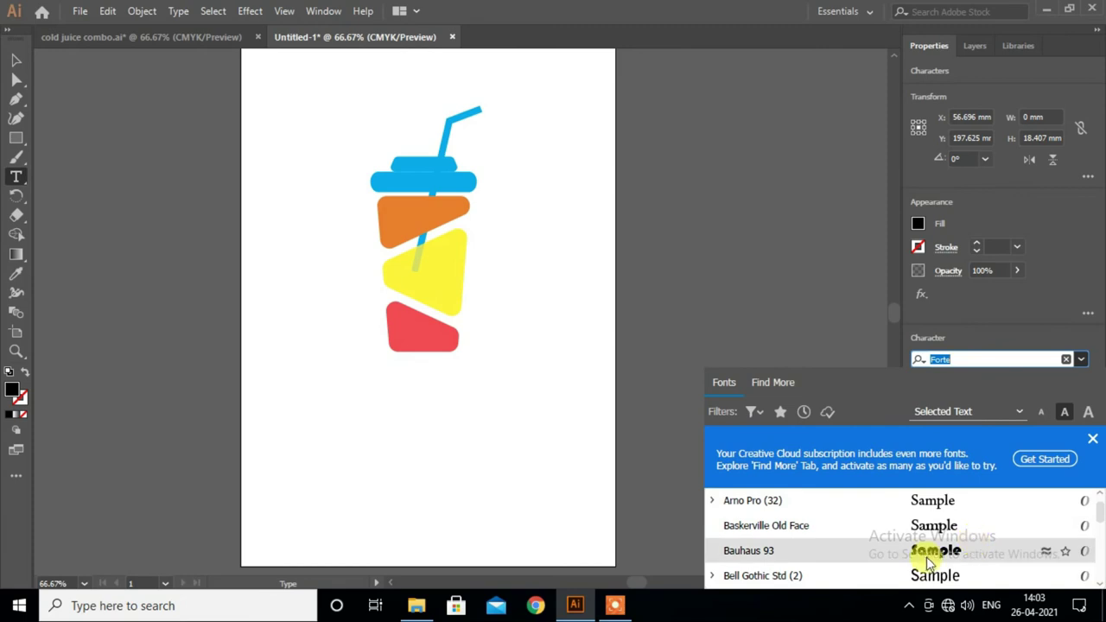
{"action": "left_click", "coordinate": [929, 553]}
{"action": "type", "text": "Could juice"}
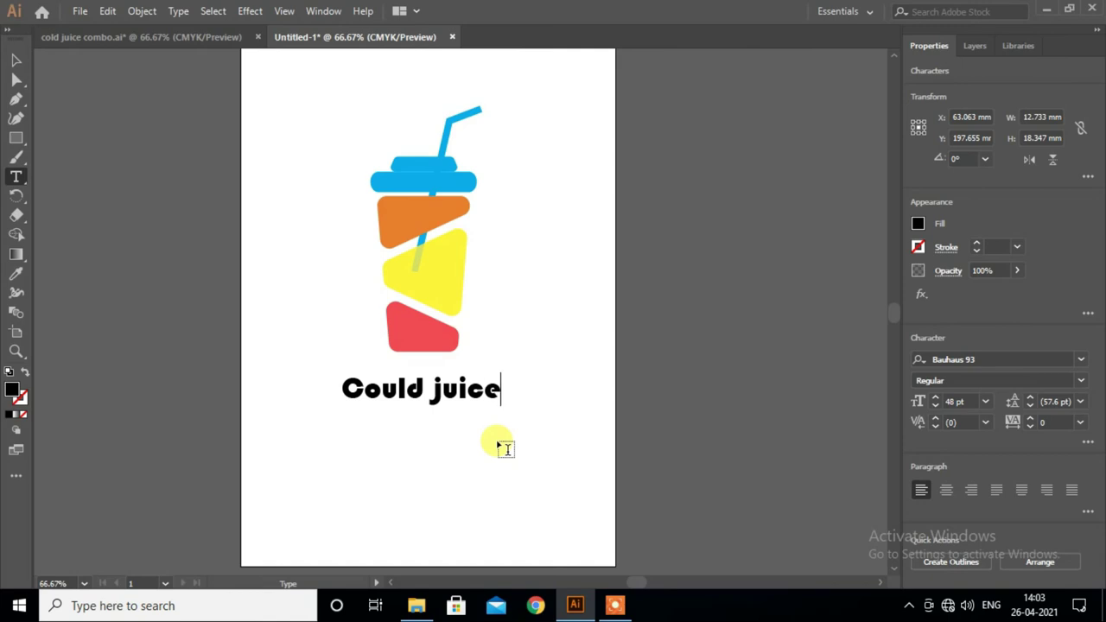
- Correct the title to read 'Cold juice' and move it closer under the cup
{"action": "left_click", "coordinate": [398, 390]}
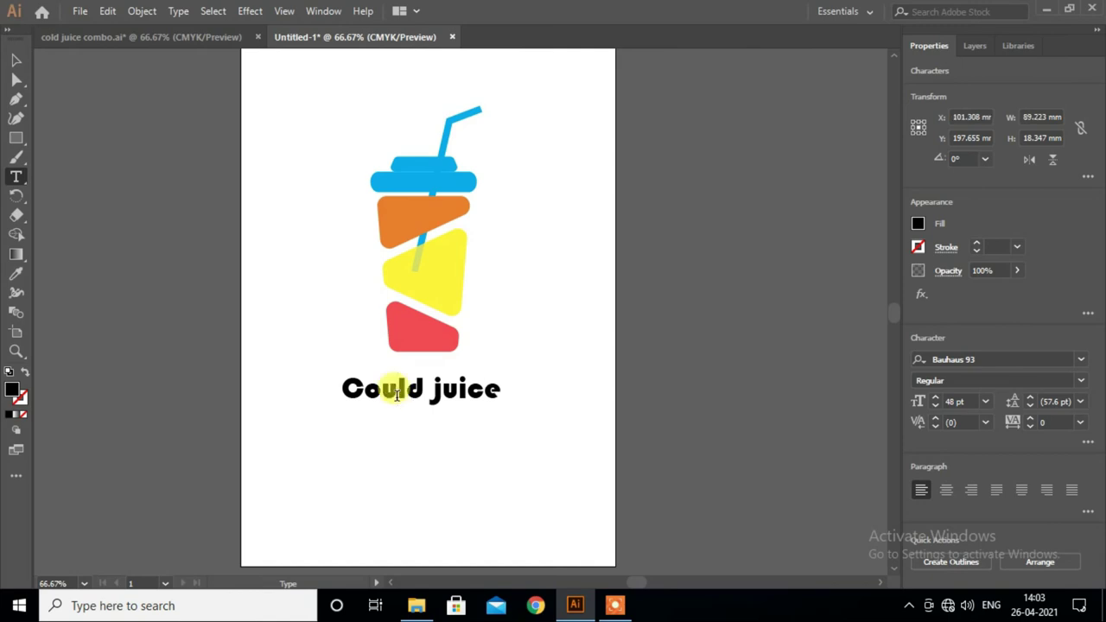
{"action": "key", "text": "BackSpace"}
{"action": "left_click", "coordinate": [16, 60]}
{"action": "left_click", "coordinate": [380, 390]}
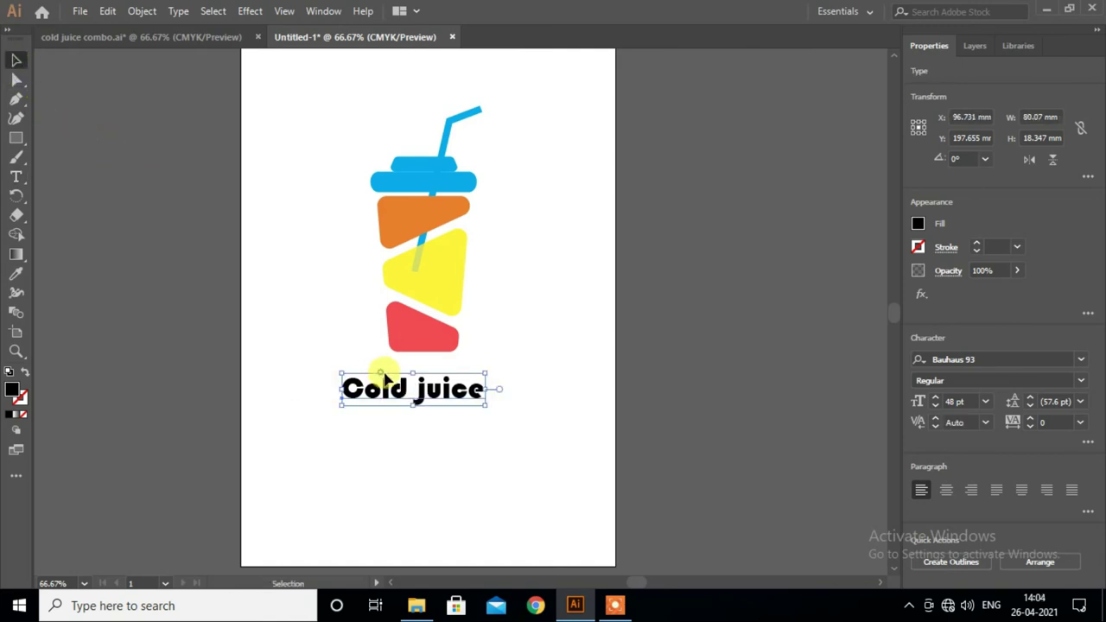
{"action": "left_click", "coordinate": [383, 367]}
{"action": "left_click_drag", "start_coordinate": [388, 401], "coordinate": [393, 384]}
- Enlarge the title to 72 pt and colour it the cup's orange with the Eyedropper
{"action": "left_click", "coordinate": [986, 402]}
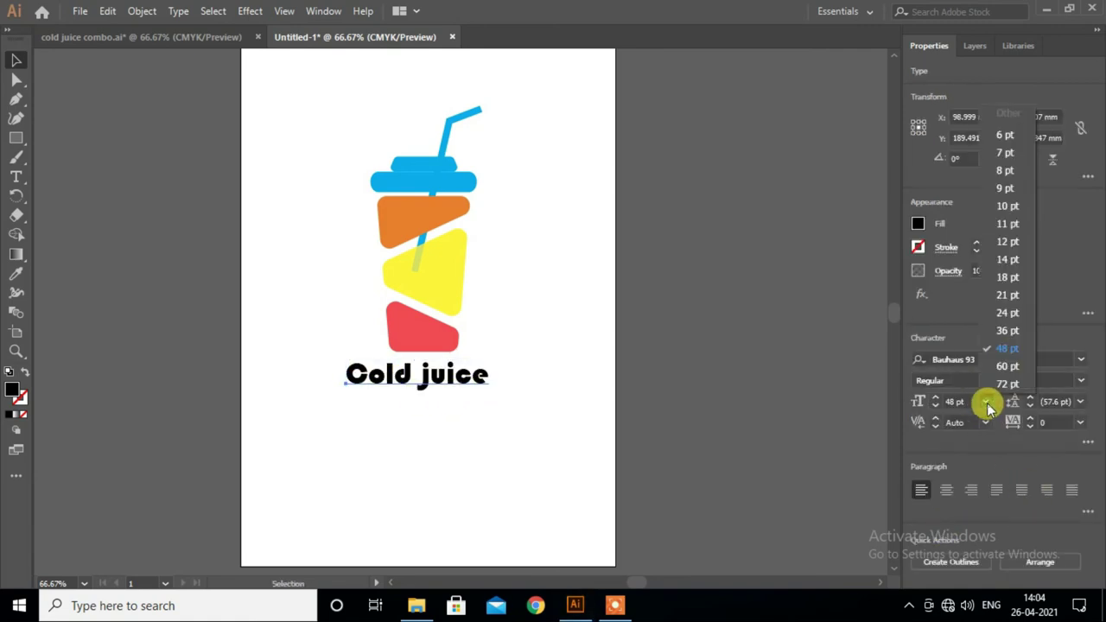
{"action": "left_click", "coordinate": [998, 374]}
{"action": "left_click_drag", "start_coordinate": [484, 261], "coordinate": [479, 364]}
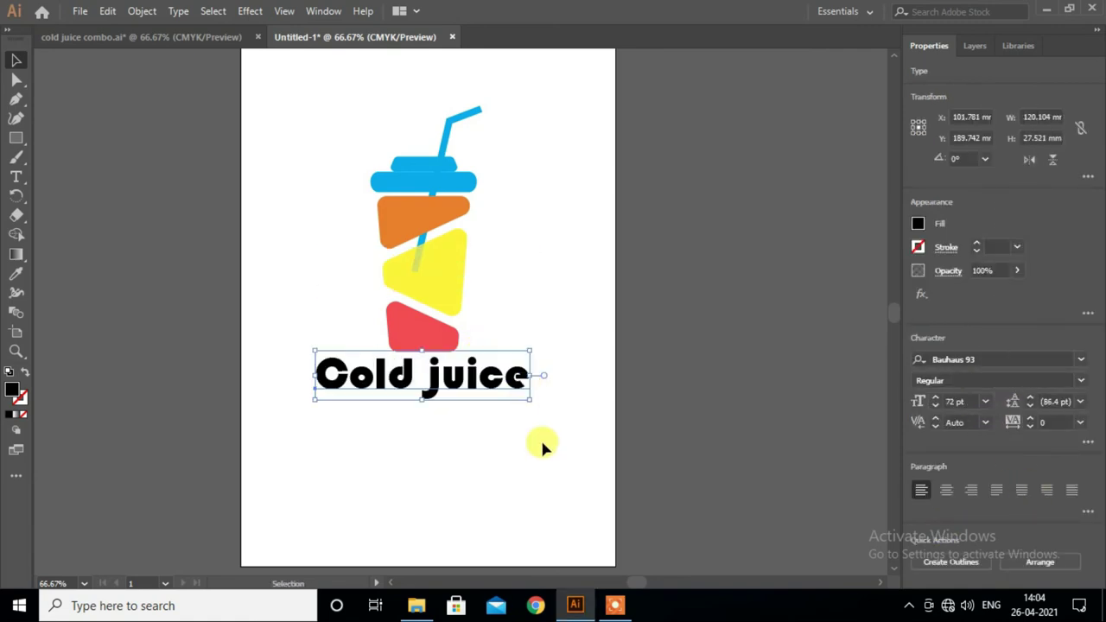
{"action": "left_click", "coordinate": [15, 274]}
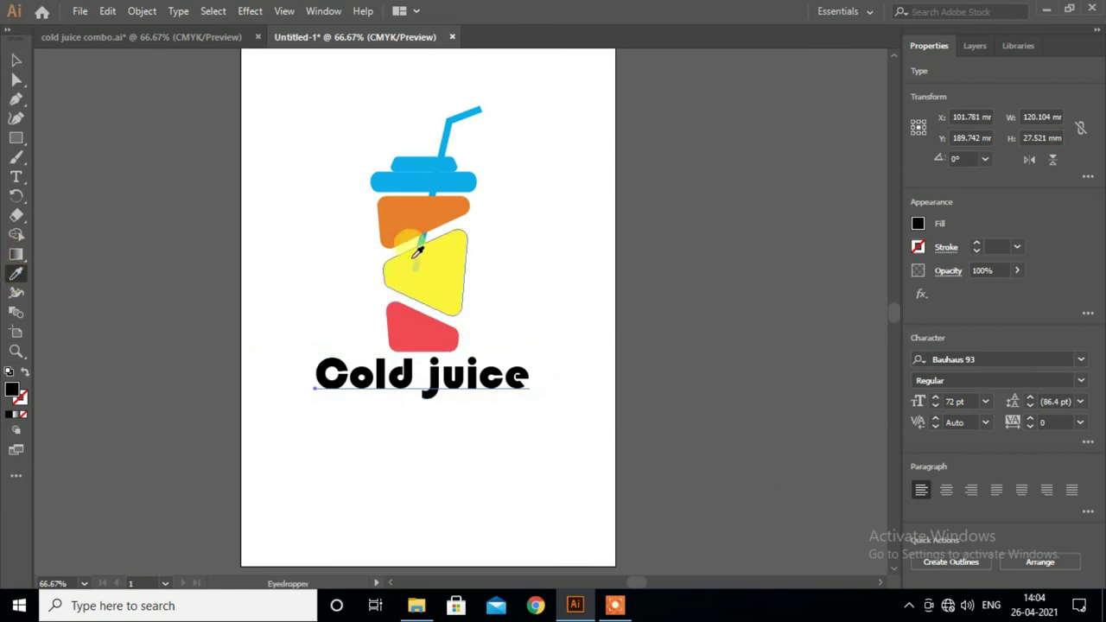
{"action": "left_click", "coordinate": [407, 218]}
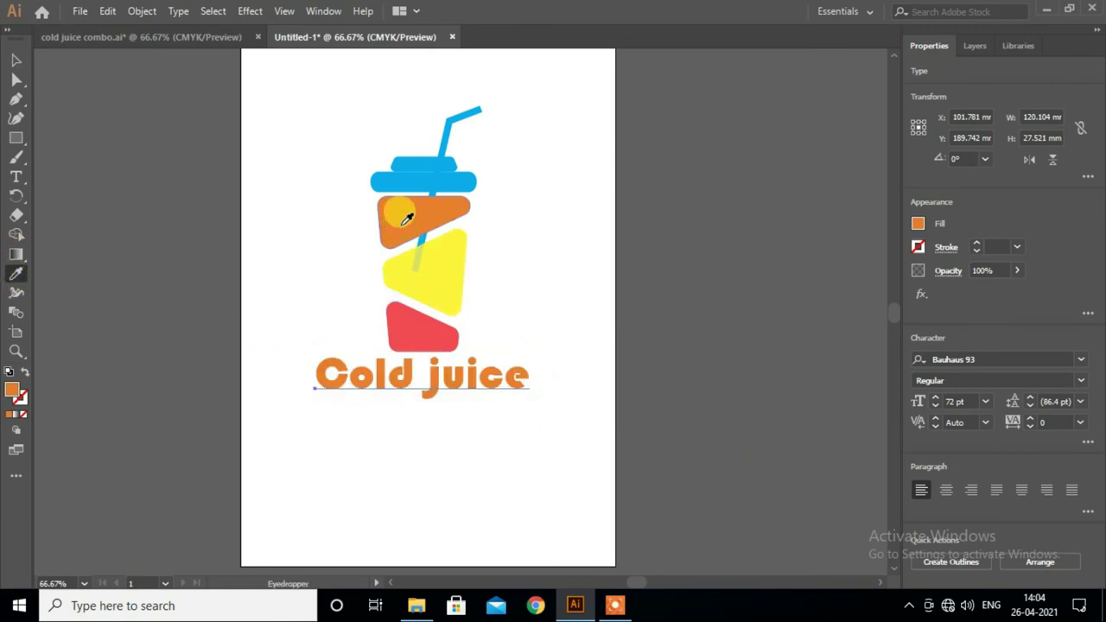
{"action": "left_click", "coordinate": [16, 58]}
{"action": "left_click", "coordinate": [339, 467]}
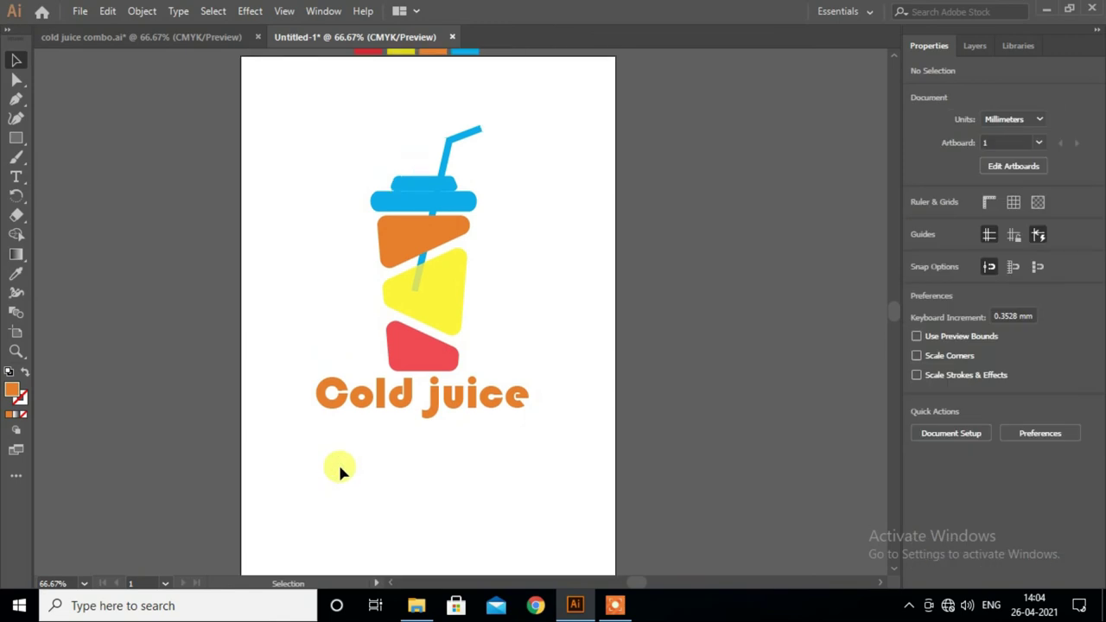
- Scale the cup and title down proportionally to about 93 × 128 mm
{"action": "scroll", "coordinate": [341, 458], "scroll_direction": "up", "scroll_amount": 1}
{"action": "left_click_drag", "start_coordinate": [278, 106], "coordinate": [557, 464]}
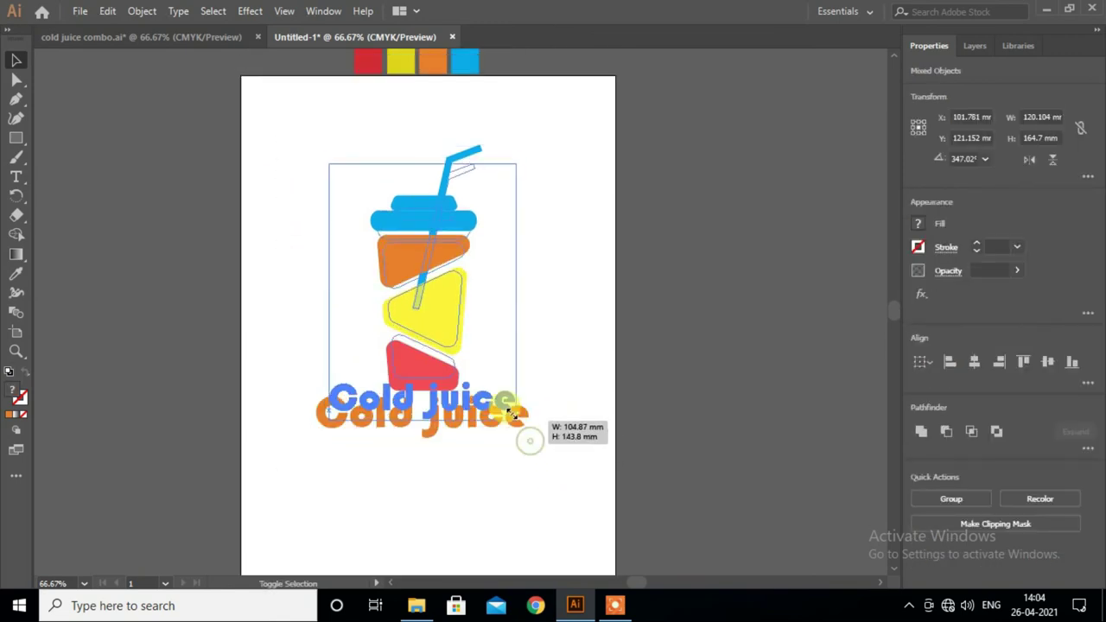
{"action": "left_click_drag", "start_coordinate": [529, 440], "coordinate": [523, 413]}
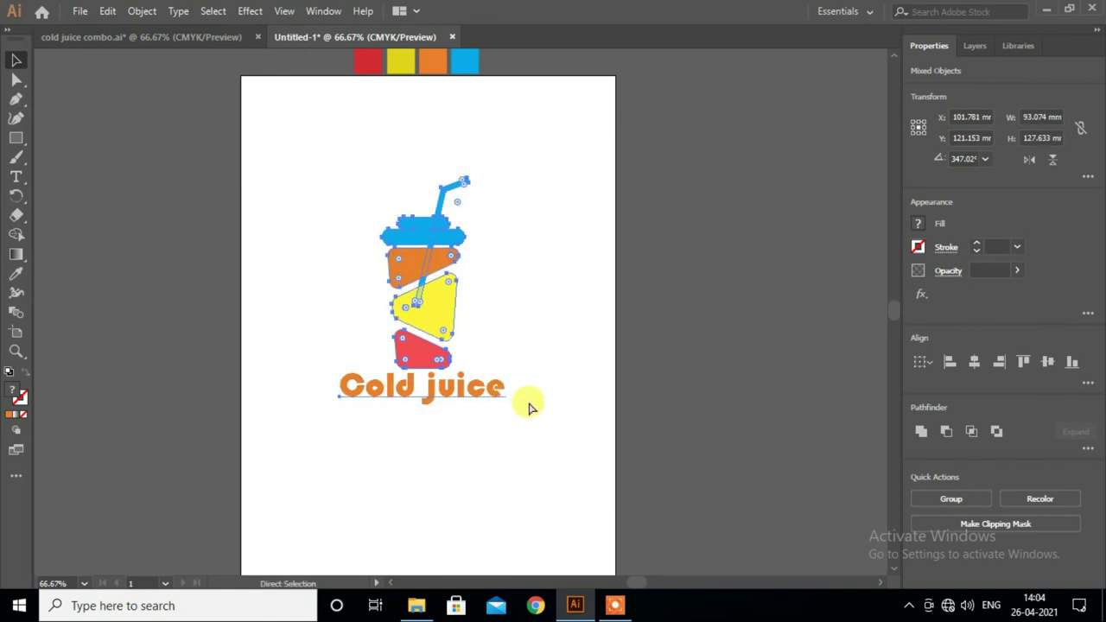
{"action": "key", "text": "ctrl+plus"}
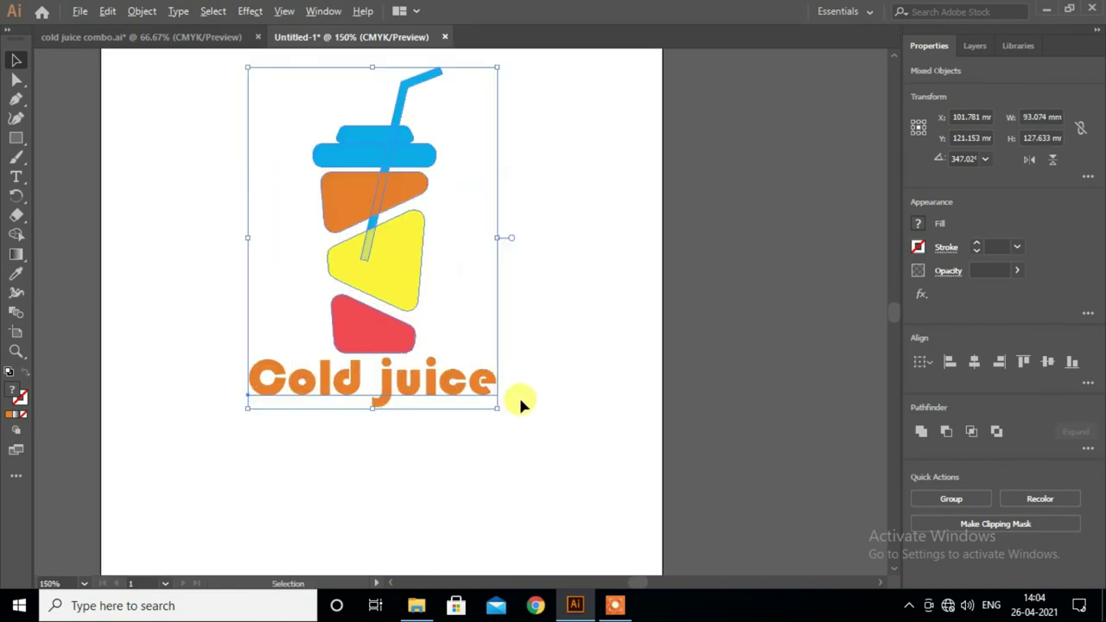
{"action": "key", "text": "ctrl+minus"}
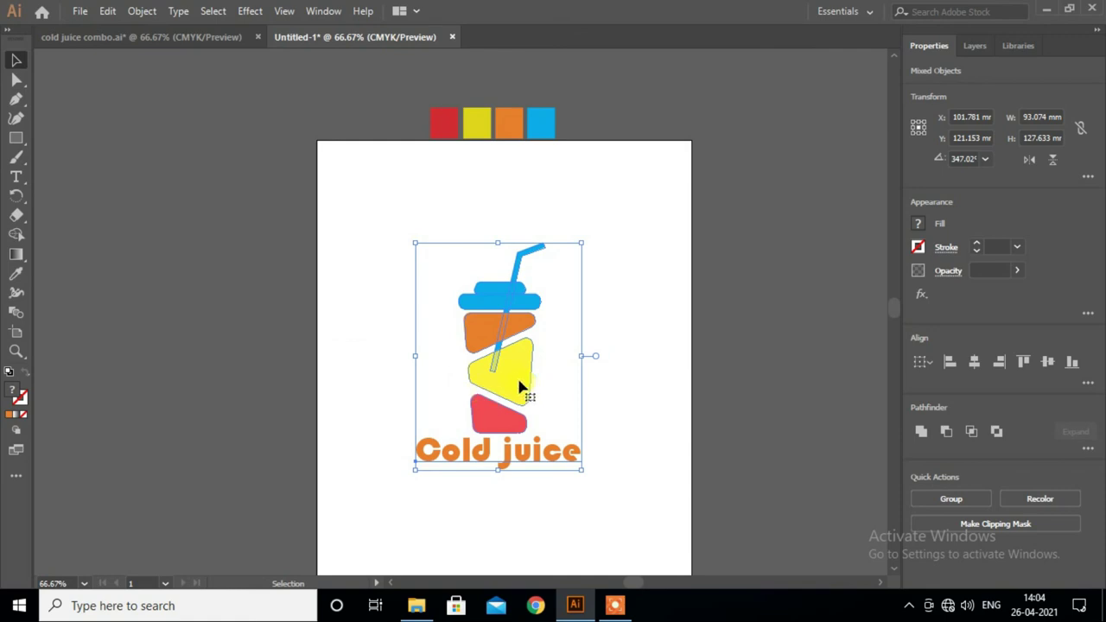
- Move the artwork to the upper left of the page and group it
{"action": "left_click_drag", "start_coordinate": [530, 399], "coordinate": [448, 326]}
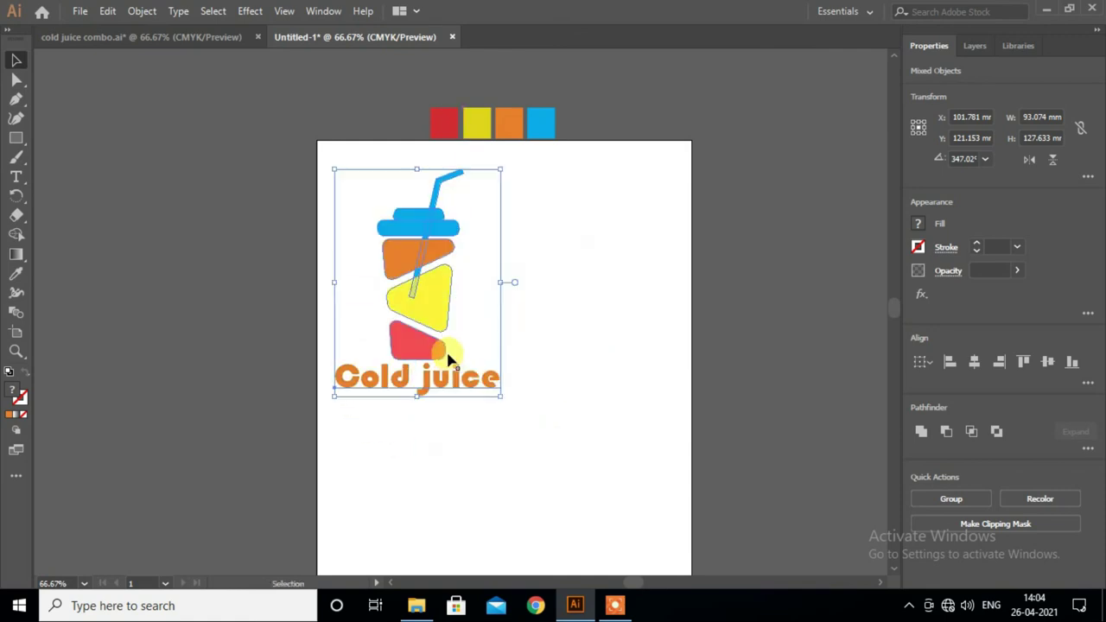
{"action": "right_click", "coordinate": [438, 322]}
{"action": "left_click", "coordinate": [544, 412]}
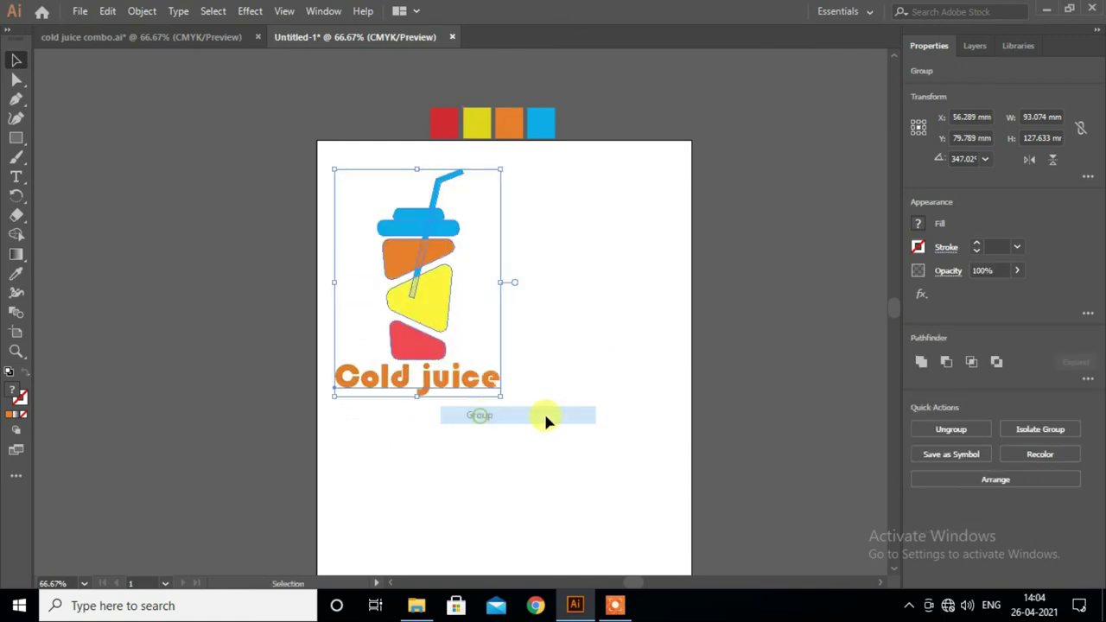
{"action": "scroll", "coordinate": [548, 405], "scroll_direction": "down", "scroll_amount": 1}
{"action": "scroll", "coordinate": [552, 402], "scroll_direction": "down", "scroll_amount": 1}
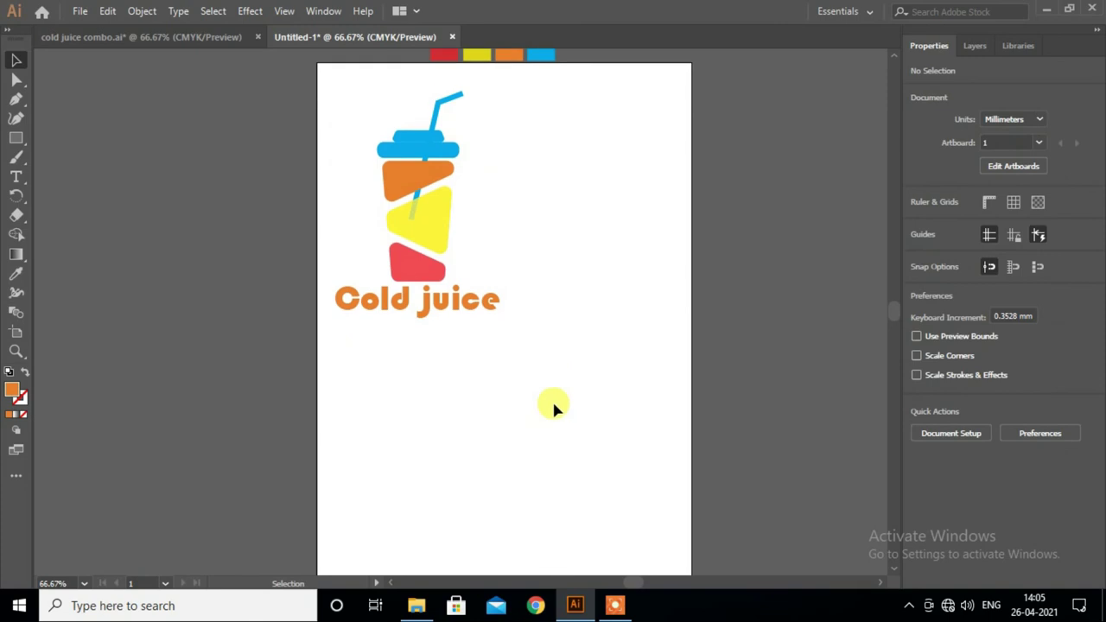
- Draw a rectangle below the logo filled with C0 M0 Y0 K80 dark grey
{"action": "left_click", "coordinate": [16, 138]}
{"action": "scroll", "coordinate": [531, 388], "scroll_direction": "down", "scroll_amount": 1}
{"action": "mouse_move", "coordinate": [414, 305]}
{"action": "left_mouse_down"}
{"action": "mouse_move", "coordinate": [511, 400]}
{"action": "mouse_move", "coordinate": [591, 526]}
{"action": "left_mouse_up"}
{"action": "left_click", "coordinate": [15, 63]}
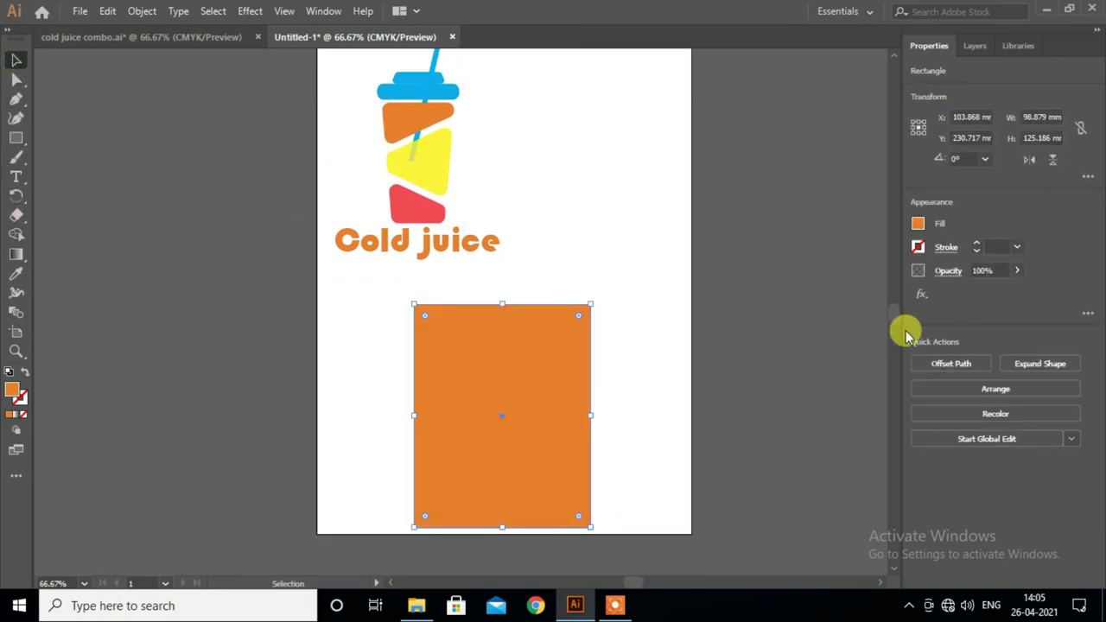
{"action": "left_click", "coordinate": [918, 223]}
{"action": "left_click", "coordinate": [775, 328]}
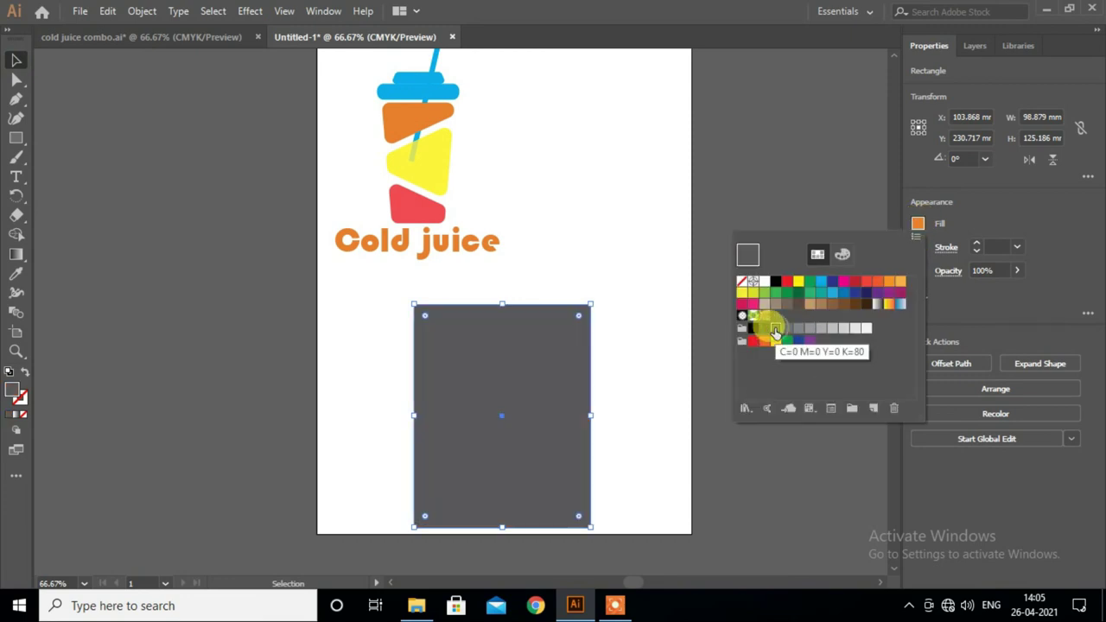
{"action": "key", "text": "Escape"}
- Move and enlarge the grey rectangle to about 114 × 145 mm
{"action": "left_click", "coordinate": [623, 370]}
{"action": "scroll", "coordinate": [623, 370], "scroll_direction": "down", "scroll_amount": 1}
{"action": "left_click_drag", "start_coordinate": [528, 348], "coordinate": [534, 308]}
{"action": "left_click", "coordinate": [596, 465]}
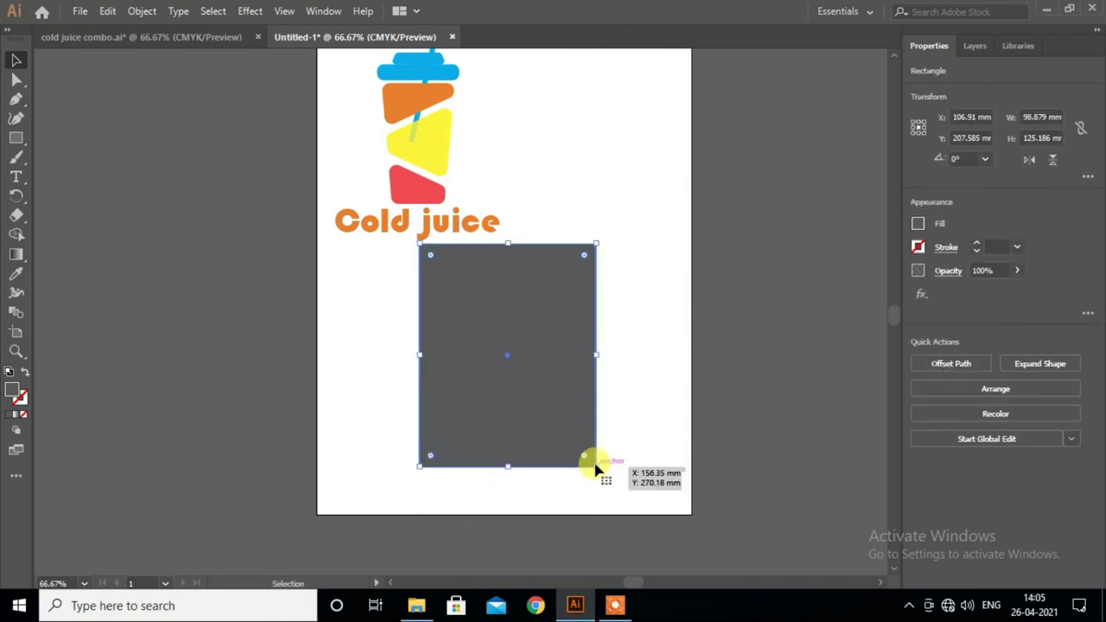
{"action": "left_click_drag", "start_coordinate": [598, 466], "coordinate": [623, 500]}
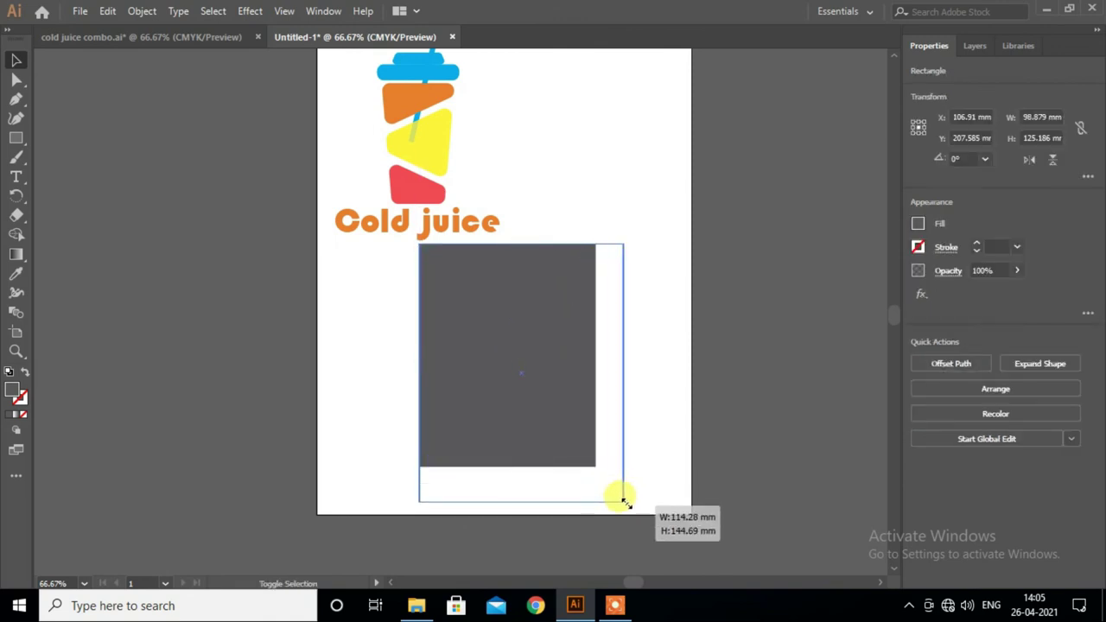
{"action": "left_click_drag", "start_coordinate": [570, 425], "coordinate": [553, 425]}
- Line up the logo group centred above the grey rectangle
{"action": "scroll", "coordinate": [562, 415], "scroll_direction": "up", "scroll_amount": 2}
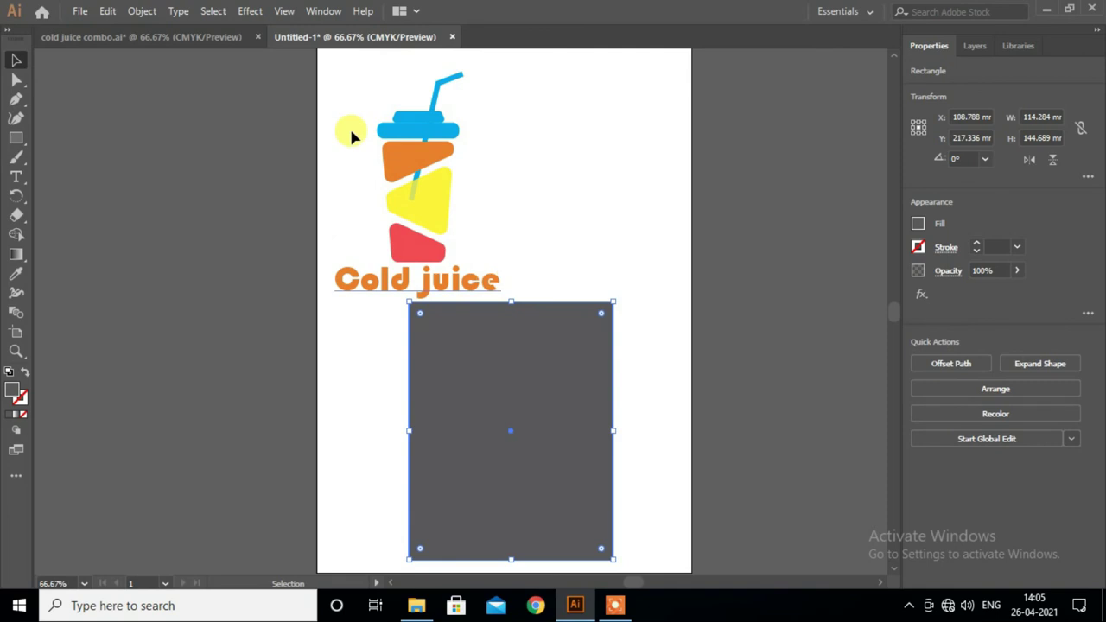
{"action": "left_click", "coordinate": [386, 153]}
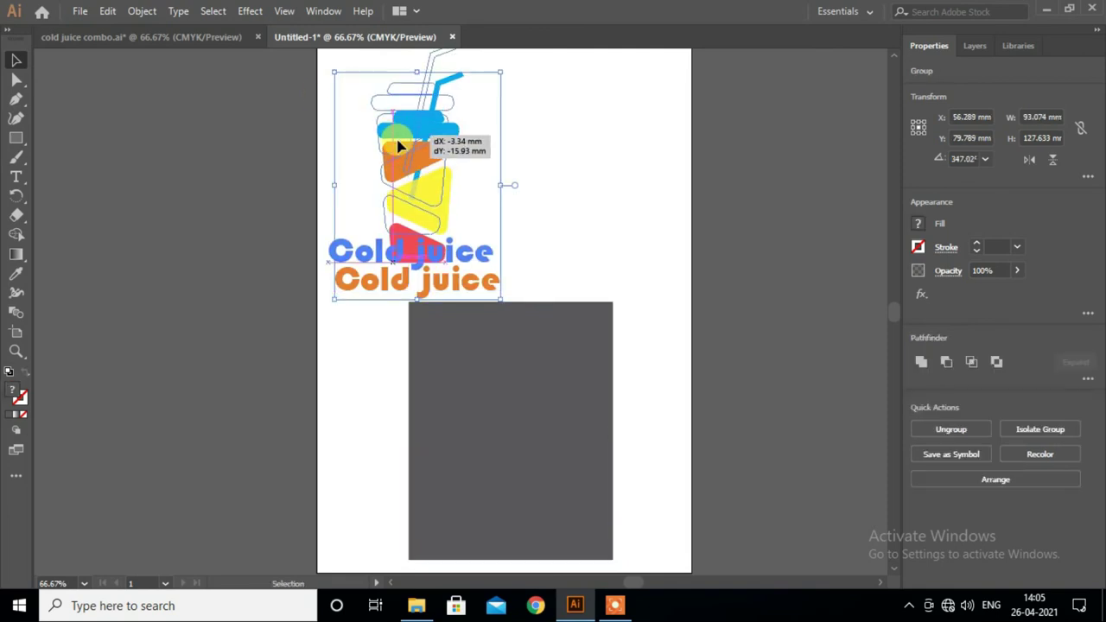
{"action": "left_click_drag", "start_coordinate": [397, 162], "coordinate": [393, 134]}
{"action": "scroll", "coordinate": [529, 227], "scroll_direction": "up", "scroll_amount": 2}
{"action": "scroll", "coordinate": [519, 231], "scroll_direction": "down", "scroll_amount": 2}
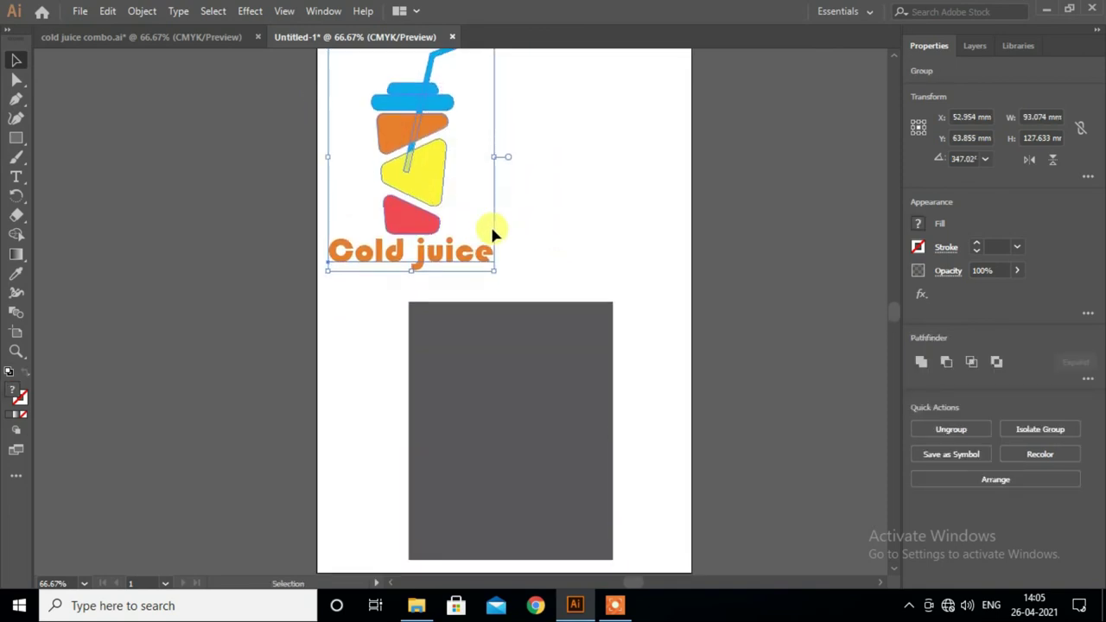
{"action": "left_click", "coordinate": [490, 328]}
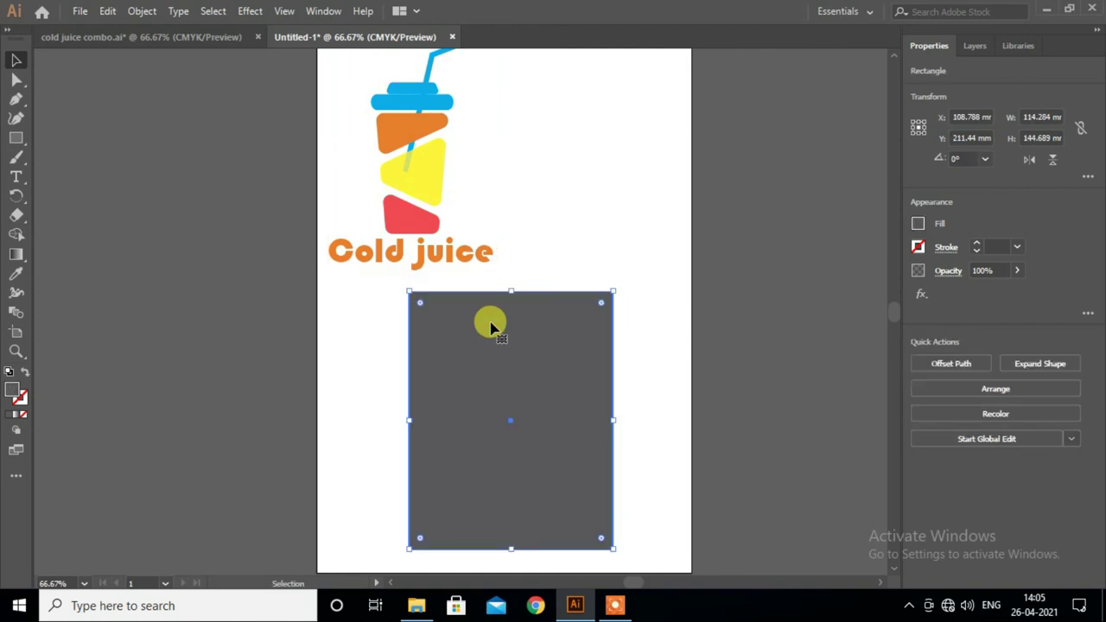
{"action": "mouse_move", "coordinate": [432, 160]}
{"action": "left_mouse_down"}
{"action": "mouse_move", "coordinate": [526, 158]}
{"action": "mouse_move", "coordinate": [516, 441]}
{"action": "mouse_move", "coordinate": [521, 422]}
{"action": "left_mouse_up"}
- Alt+Shift-drag a logo copy onto the grey rectangle and send the rectangle to back
{"action": "scroll", "coordinate": [527, 161], "scroll_direction": "down", "scroll_amount": 3}
{"action": "key", "text": "shift"}
{"action": "right_click", "coordinate": [604, 321]}
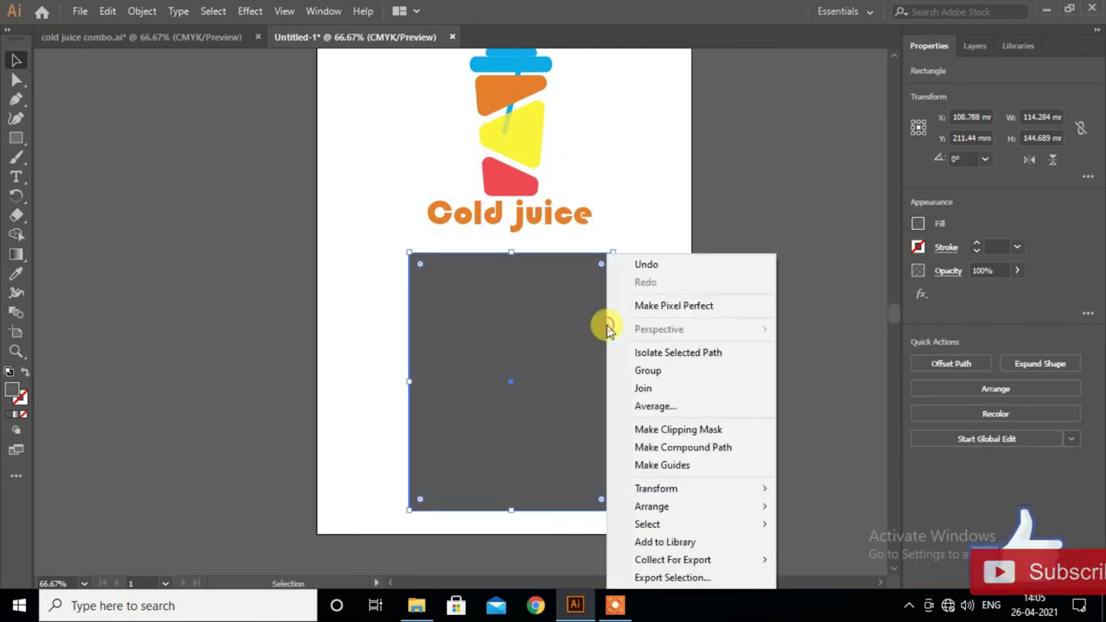
{"action": "left_click", "coordinate": [803, 563]}
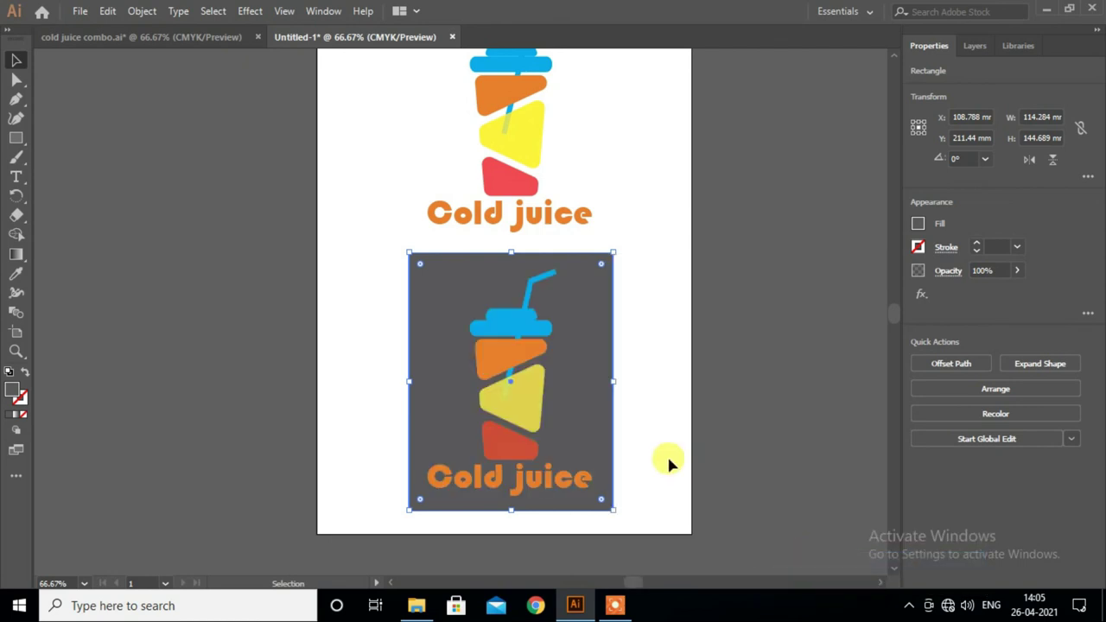
{"action": "left_click", "coordinate": [620, 393]}
{"action": "scroll", "coordinate": [619, 393], "scroll_direction": "down", "scroll_amount": 2}
{"action": "scroll", "coordinate": [620, 393], "scroll_direction": "down", "scroll_amount": 2}
{"action": "scroll", "coordinate": [619, 394], "scroll_direction": "up", "scroll_amount": 3}
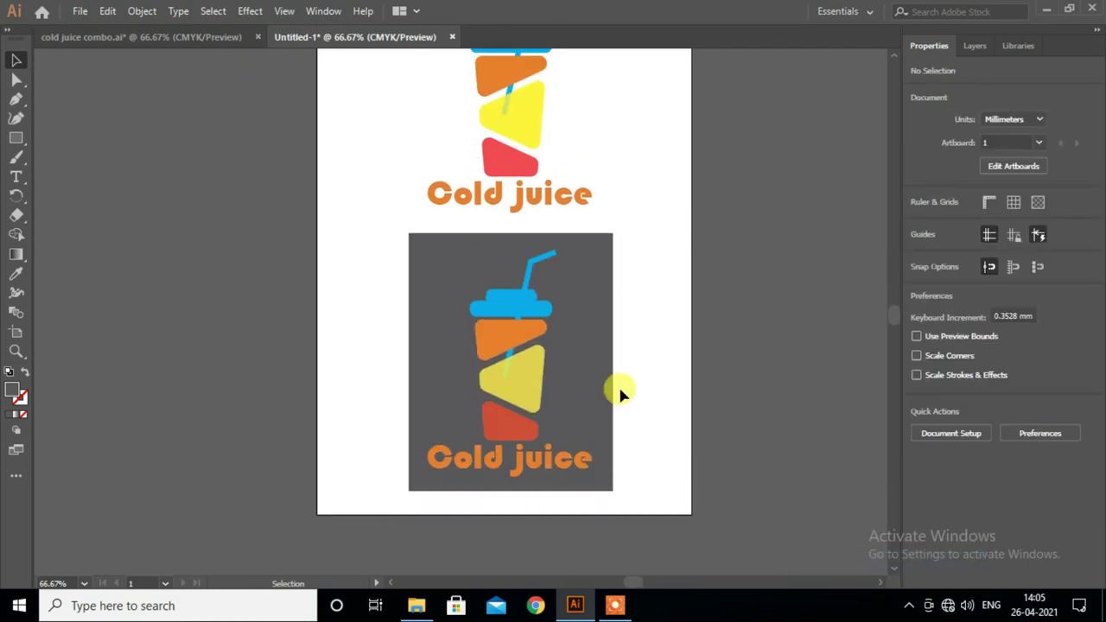
{"action": "scroll", "coordinate": [620, 393], "scroll_direction": "up", "scroll_amount": 2}
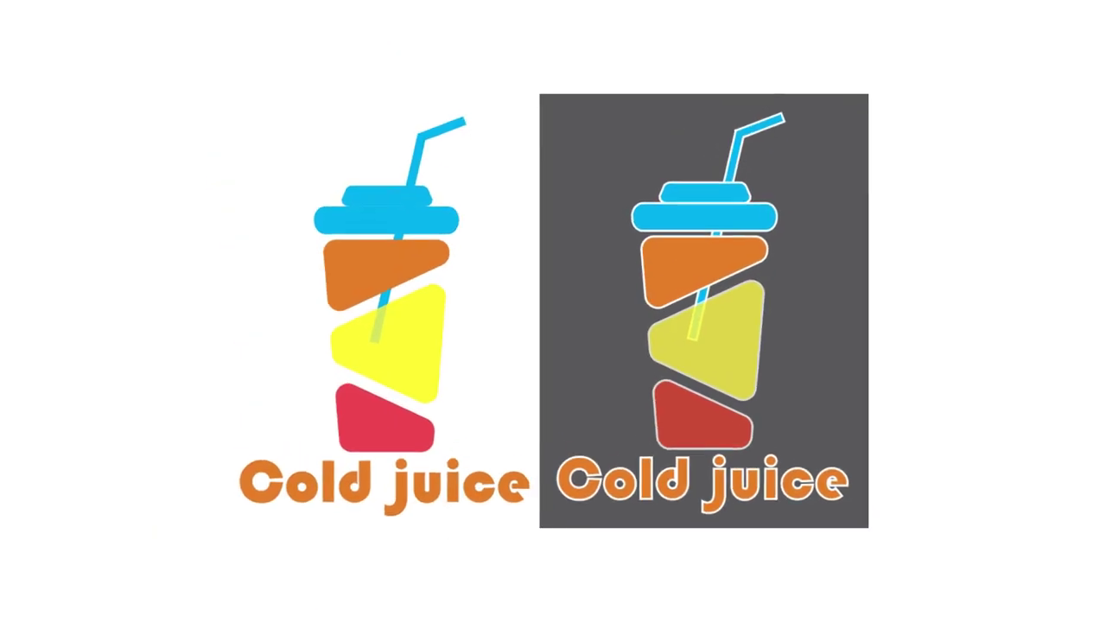